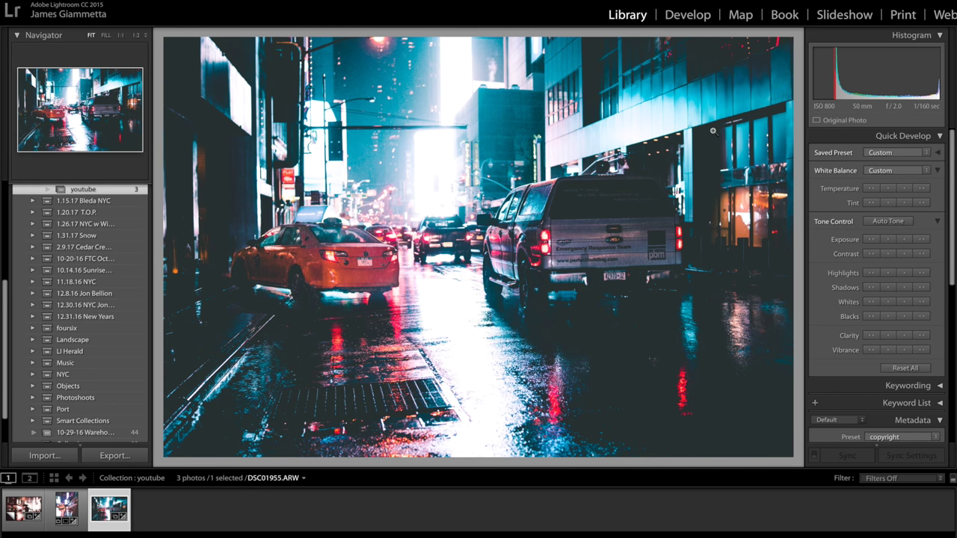
Compare the three photos in the youtube collection and open DSC01955.ARW, the wet street with the taxi and pickup, for developing
key("Left")
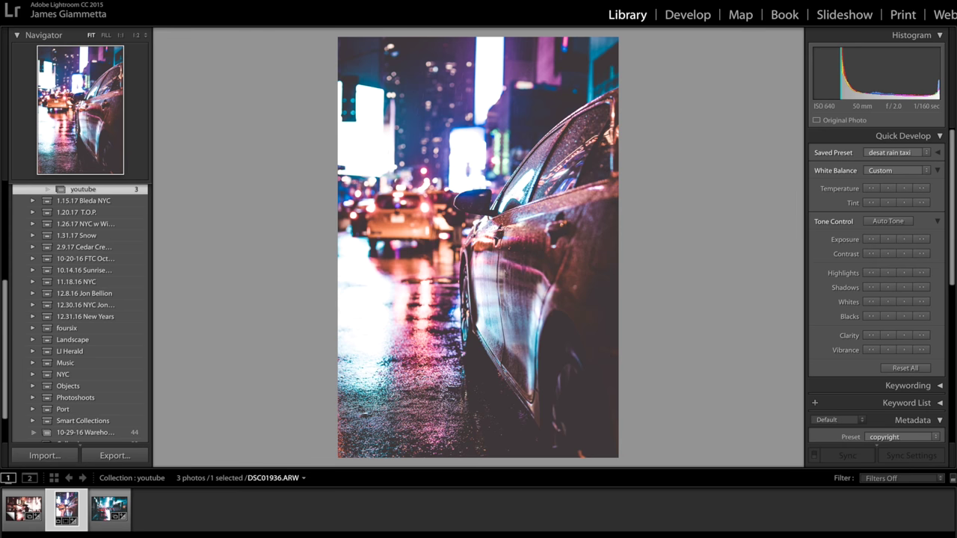
left_click(23, 508)
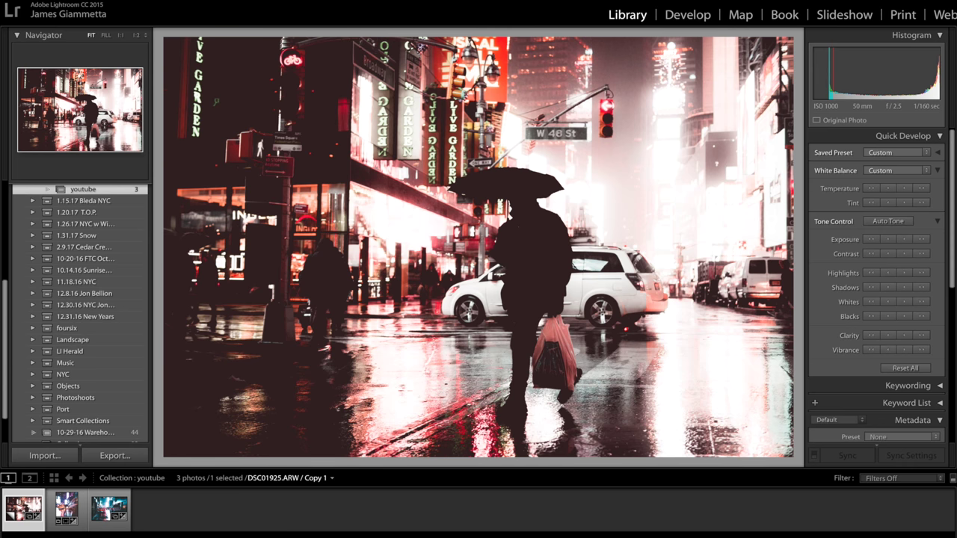
key("Right")
key("Left")
key("Right")
key("Right")
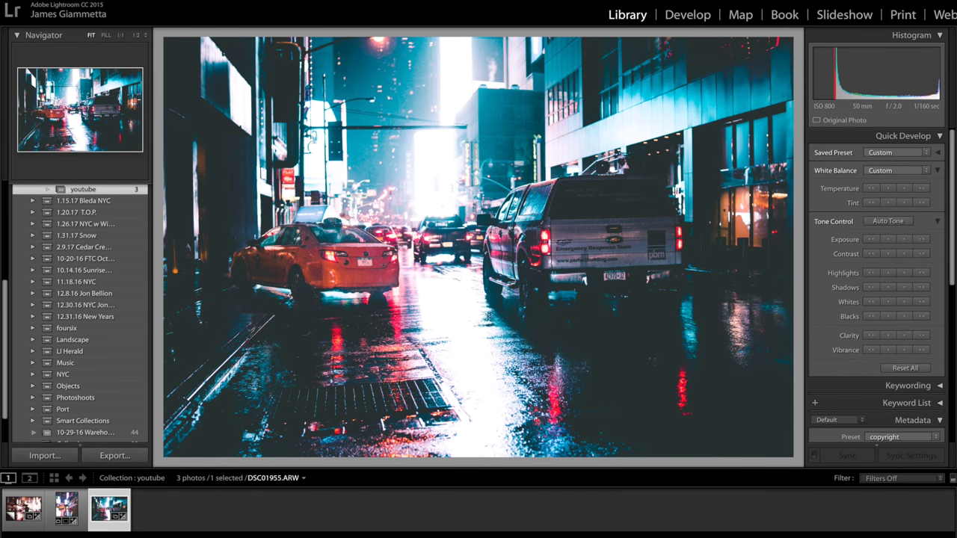
key("d")
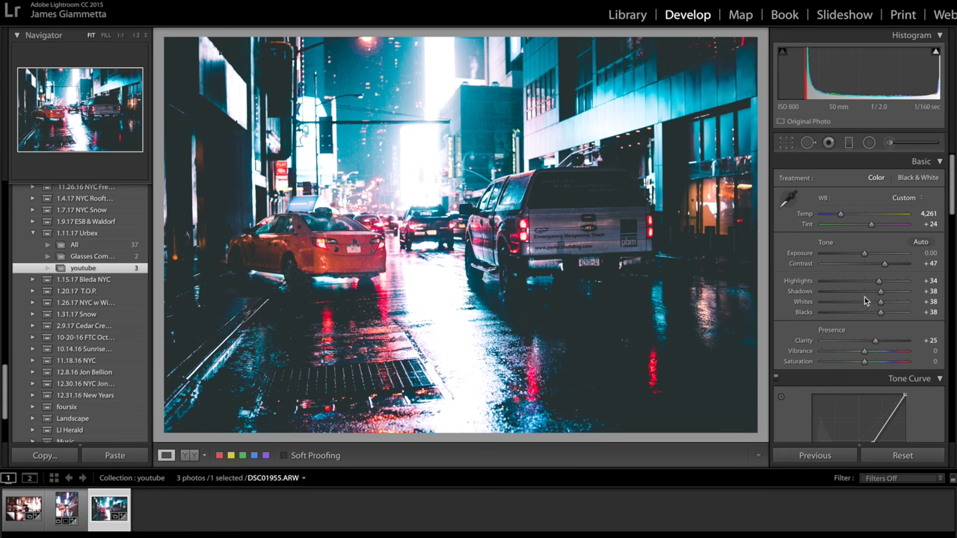
Examine the photo's existing develop settings from Basic and Tone Curve through HSL and Lens Corrections to Camera Calibration
scroll(865, 302, "down", 5)
scroll(862, 306, "up", 1)
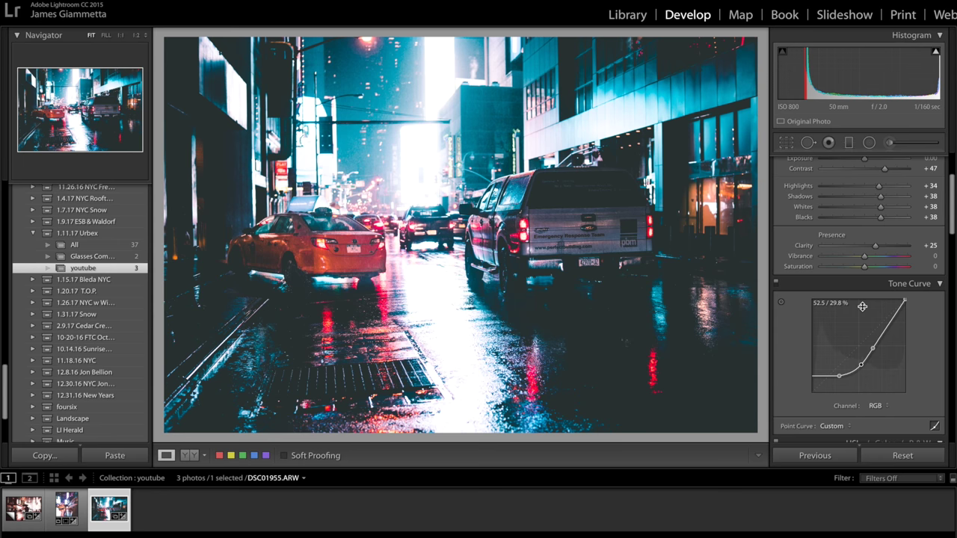
scroll(862, 307, "down", 10)
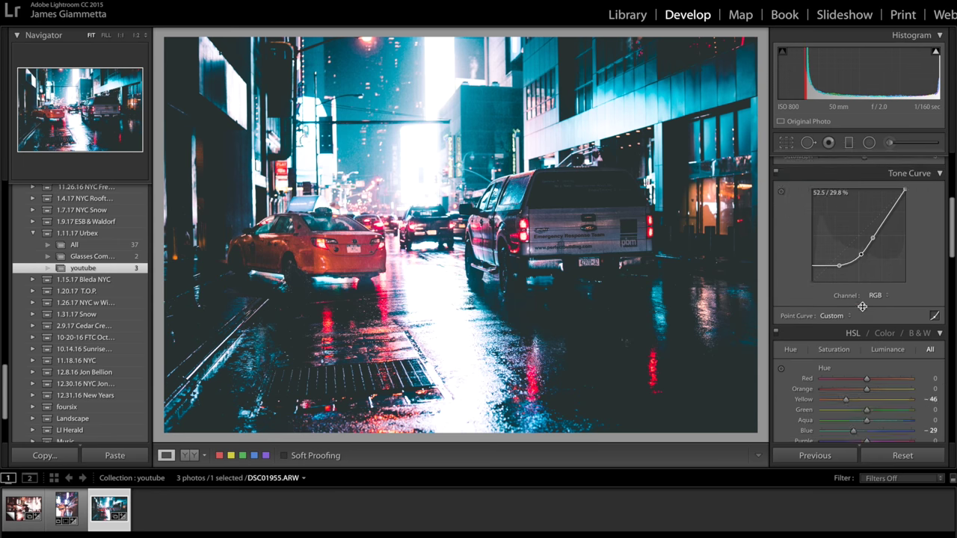
scroll(863, 308, "down", 4)
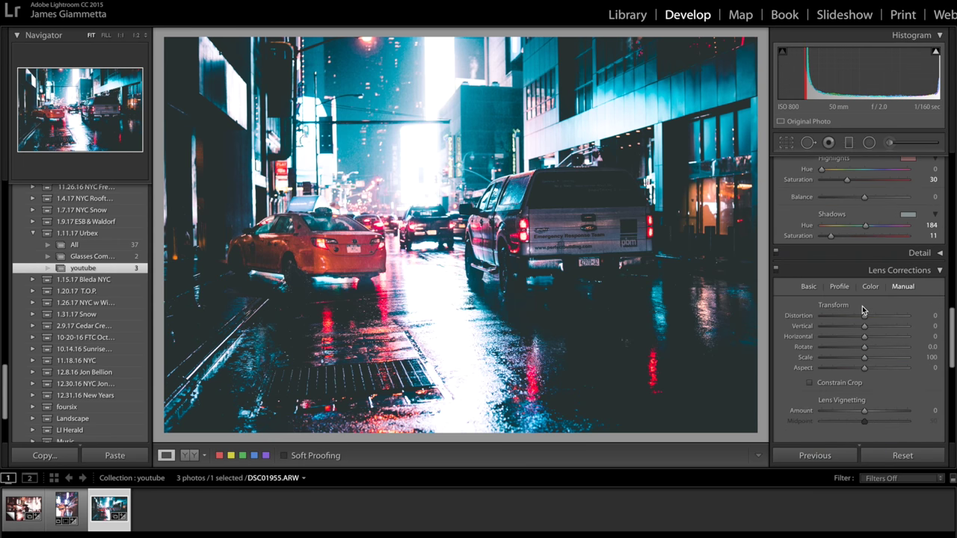
scroll(862, 308, "down", 8)
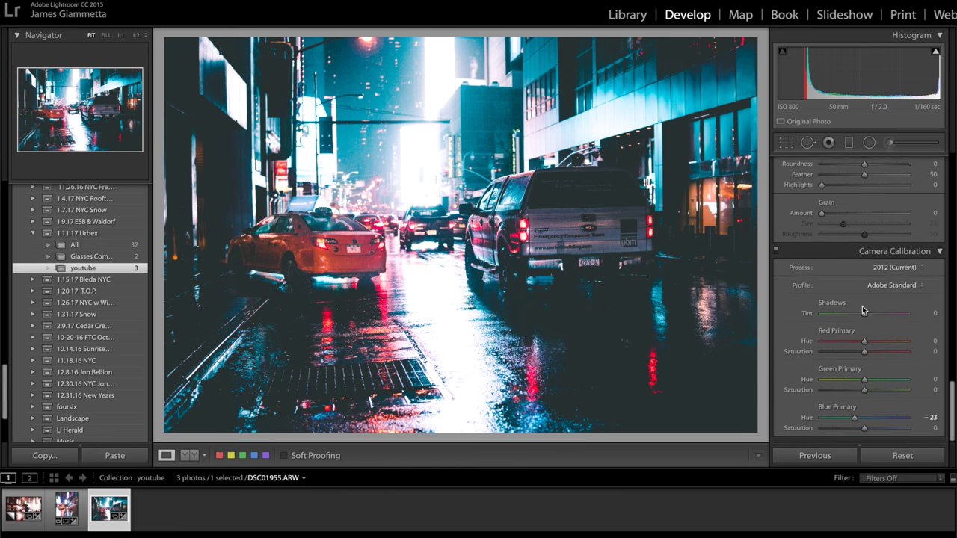
scroll(861, 308, "up", 20)
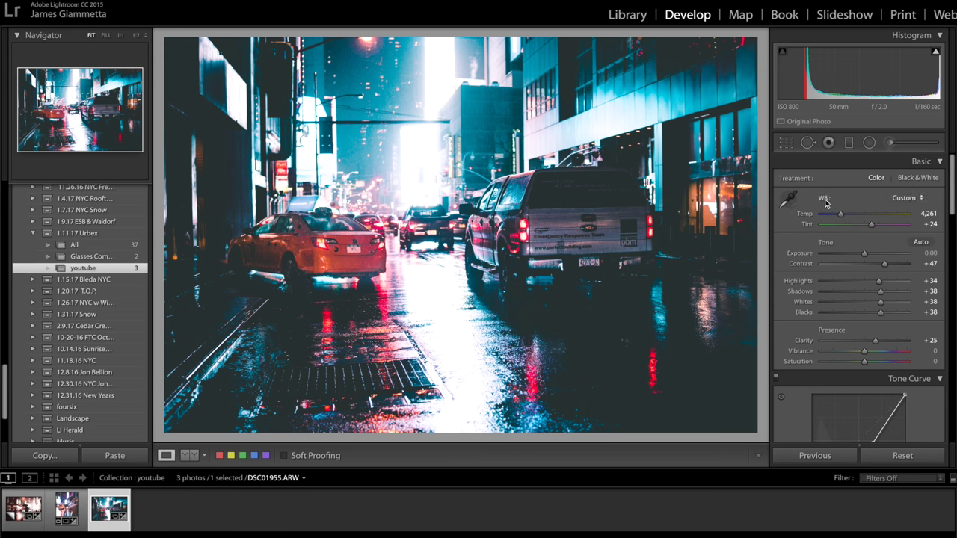
Try resetting the white balance temperature and tint to As Shot, and undo the change
left_click(788, 199)
left_click(789, 199)
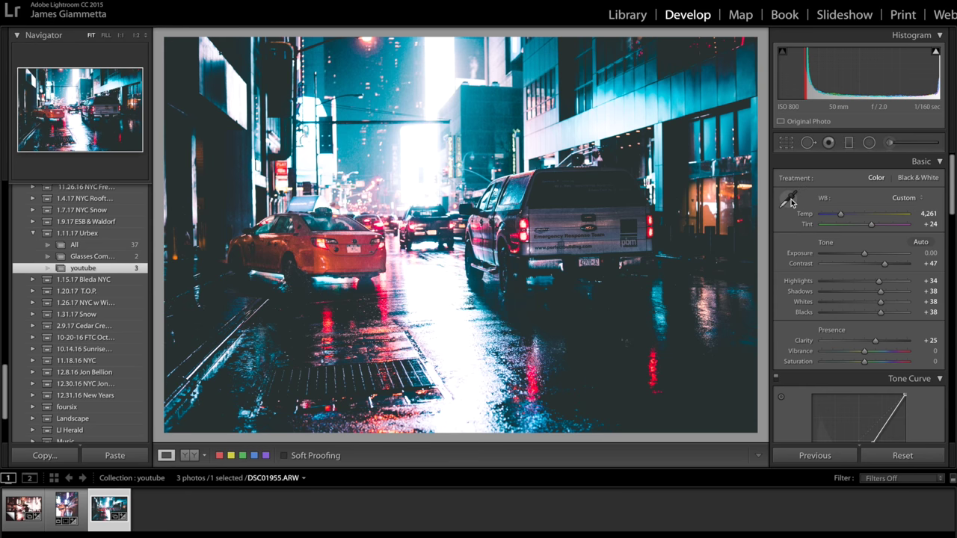
left_click(905, 198)
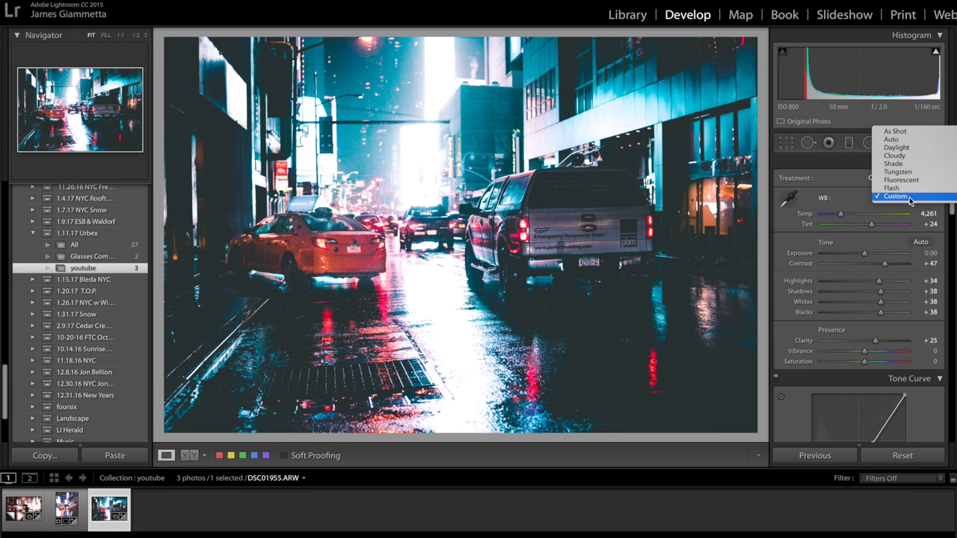
key("Escape")
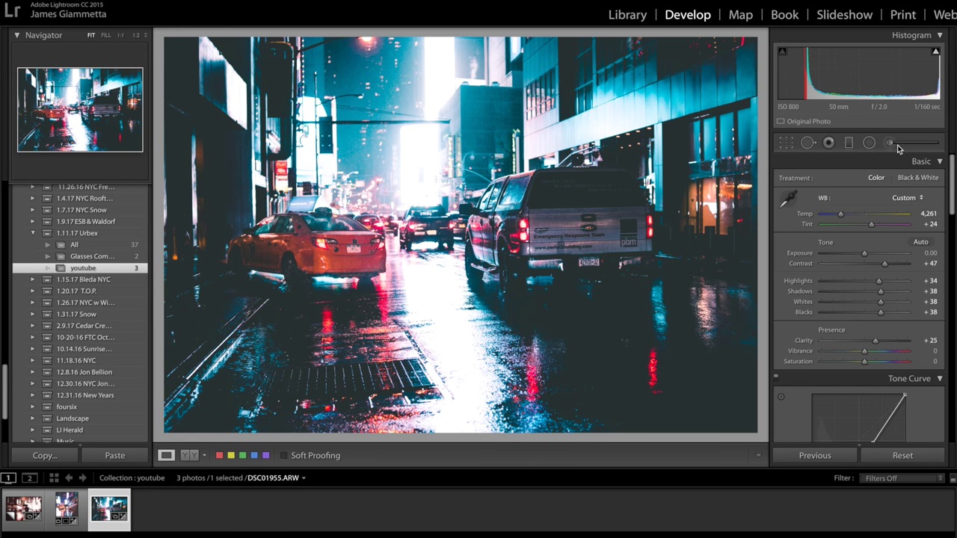
double_click(852, 217)
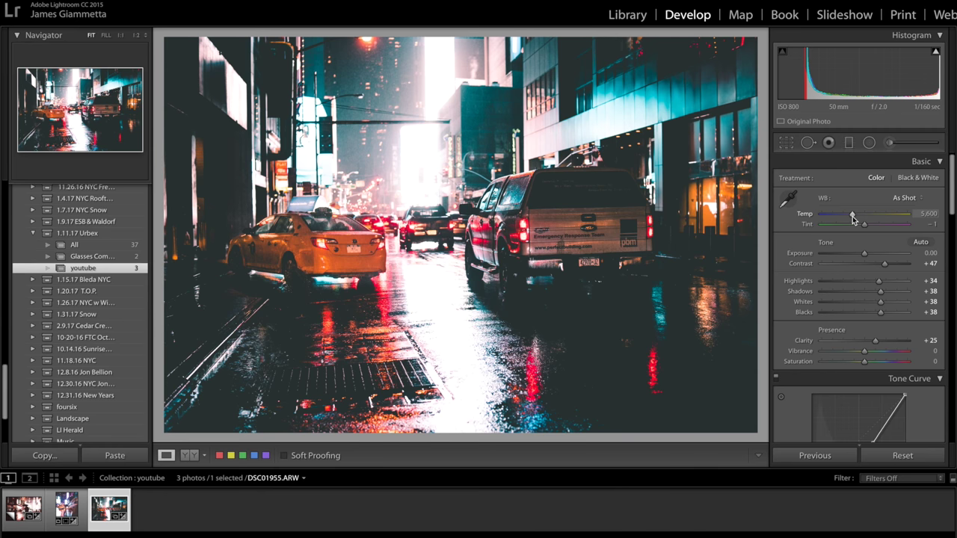
key("ctrl+z")
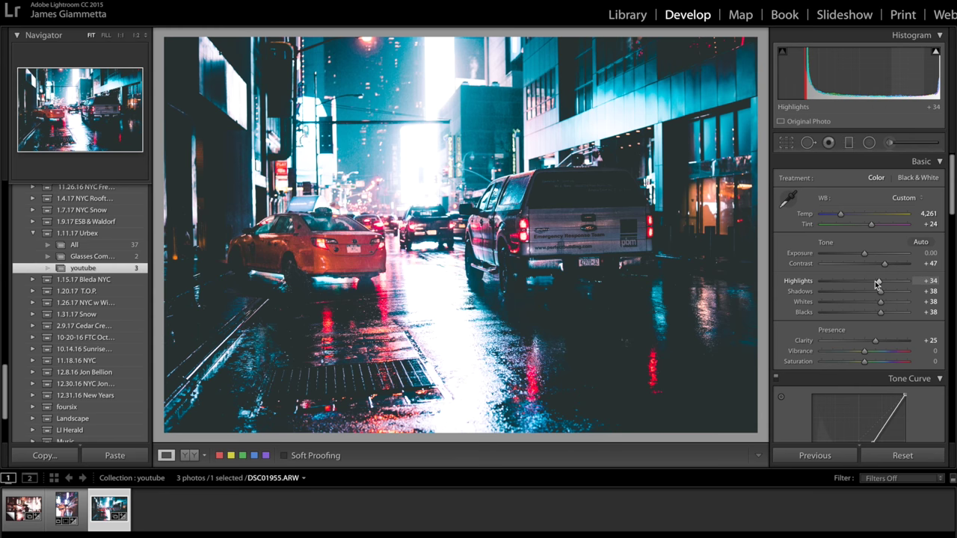
Set Highlights to +38 after trying -100, and try raising Shadows strongly before undoing that change
left_click_drag(878, 284, 812, 291)
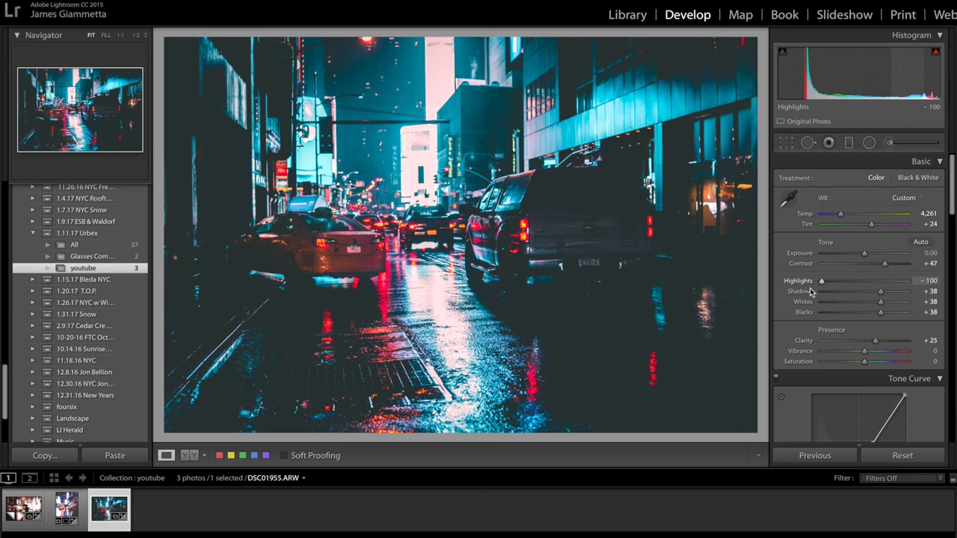
left_click_drag(835, 285, 879, 287)
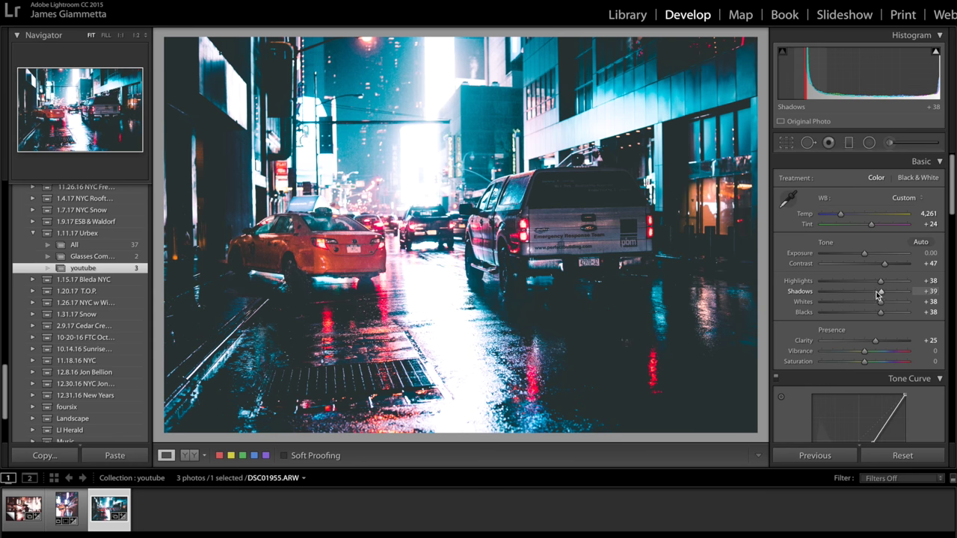
left_click_drag(878, 292, 940, 296)
key("ctrl+z")
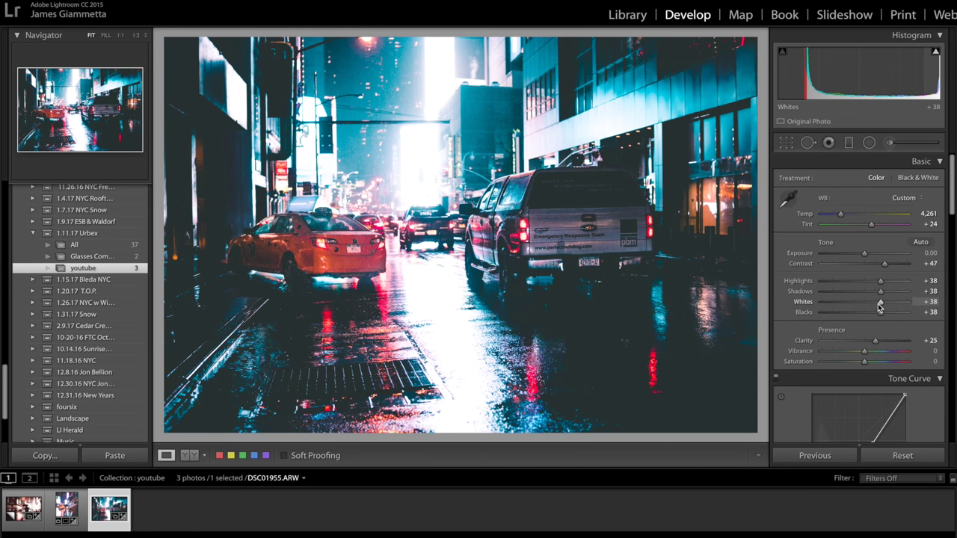
Set Whites to +37 after trying -68 and +100, and set Blacks to +38
left_click_drag(878, 307, 864, 306)
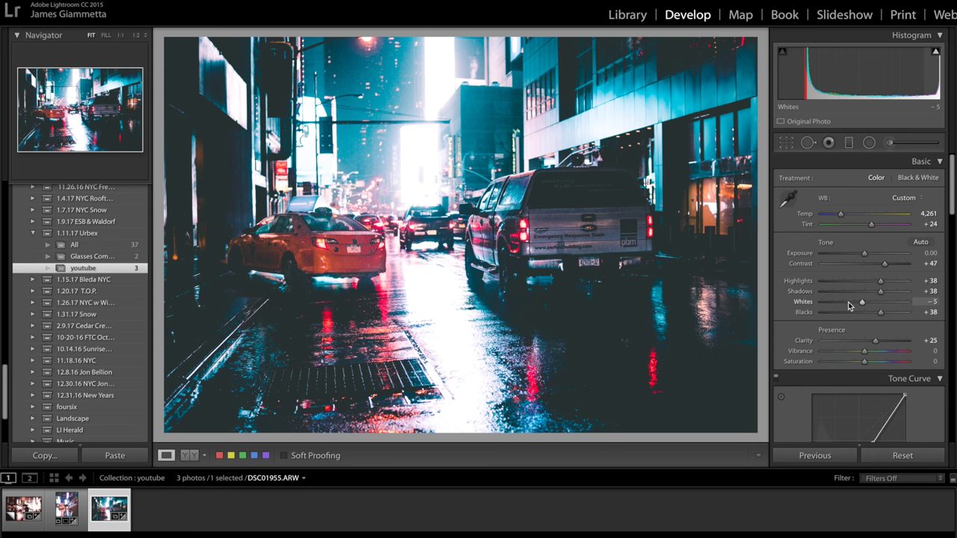
left_click(826, 304)
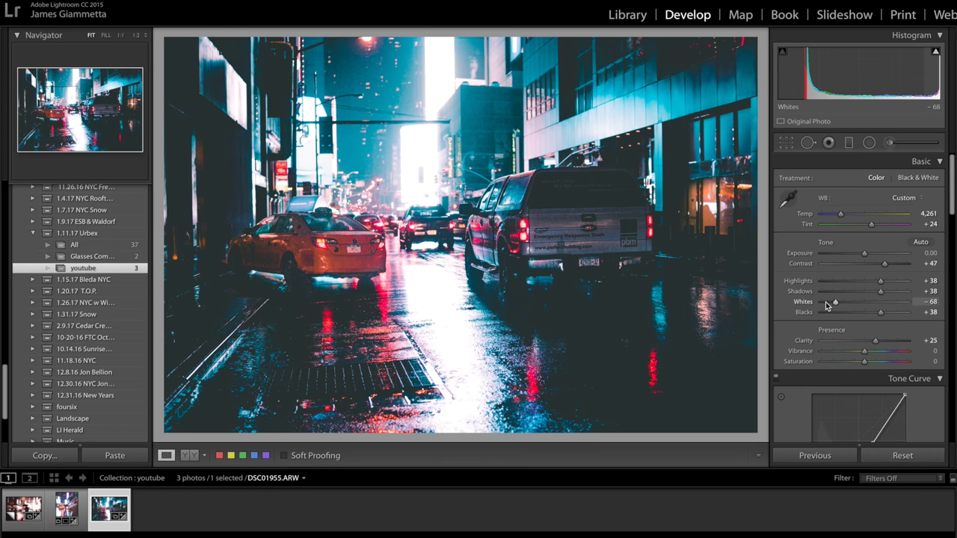
left_click_drag(826, 304, 830, 304)
left_click_drag(832, 302, 922, 303)
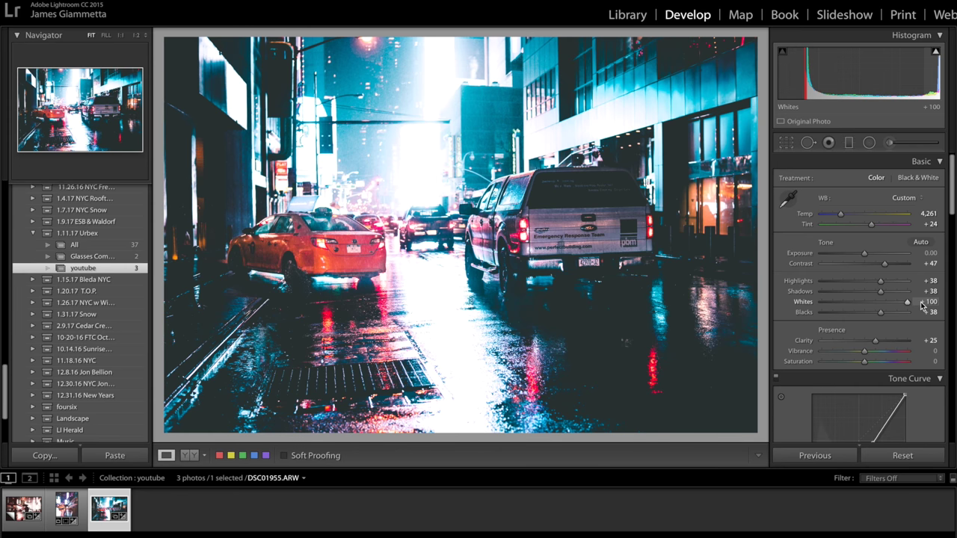
key("ctrl+z")
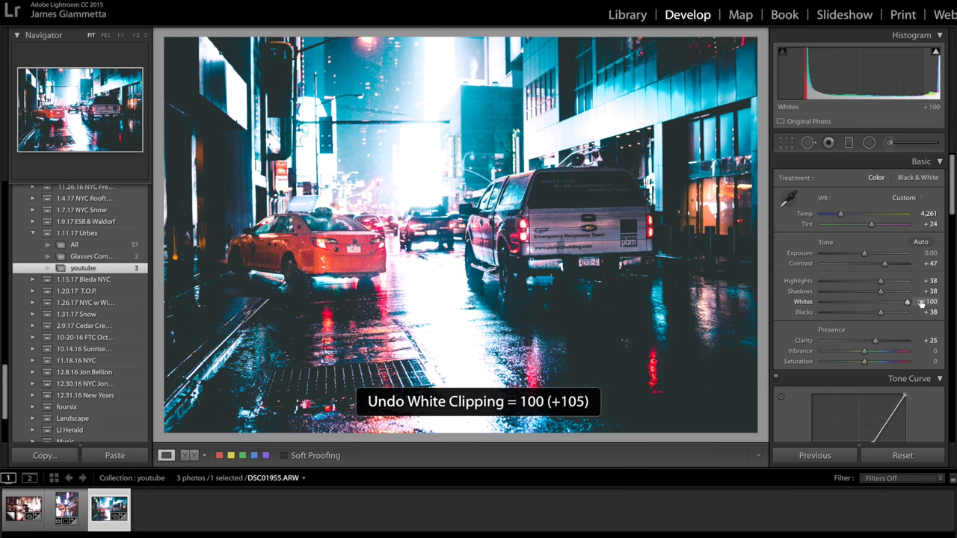
left_click(880, 301)
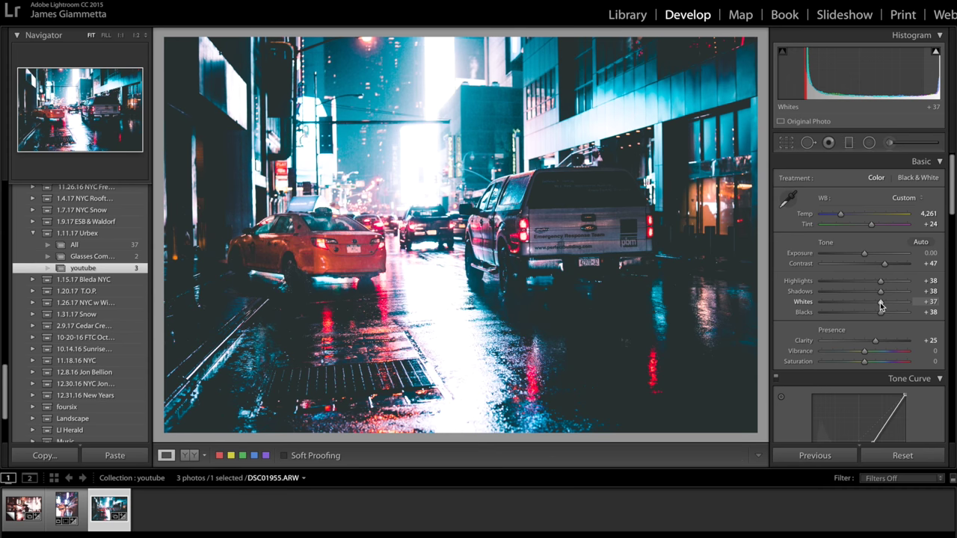
mouse_move(882, 314)
left_mouse_down()
mouse_move(836, 310)
mouse_move(915, 313)
mouse_move(880, 310)
left_mouse_up()
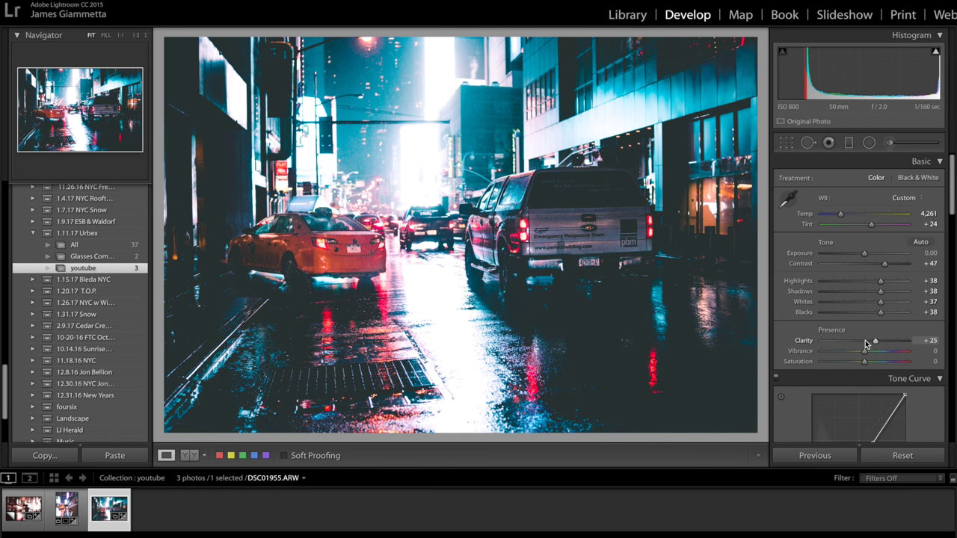
Set Clarity to +30 after comparing the photo at +2 and +100
left_click_drag(866, 343, 865, 341)
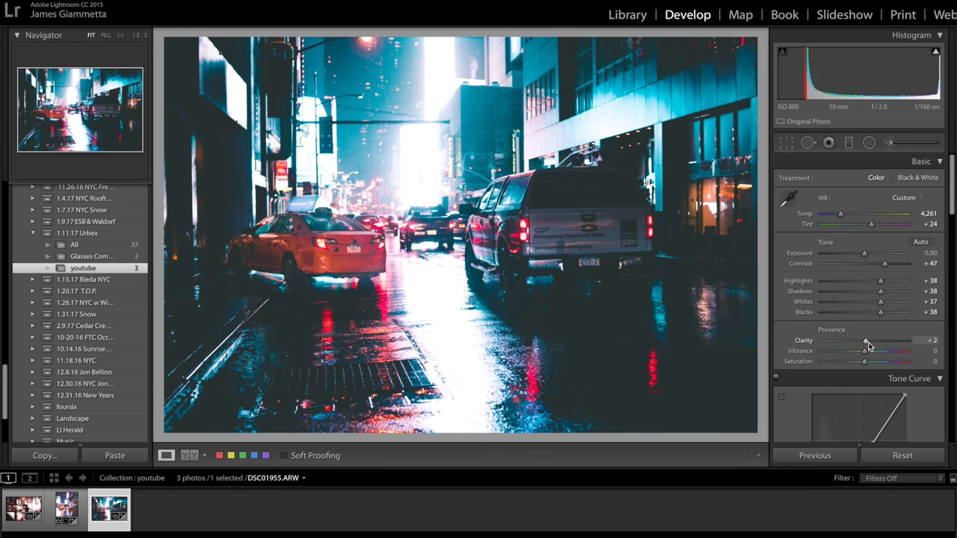
left_click(906, 344)
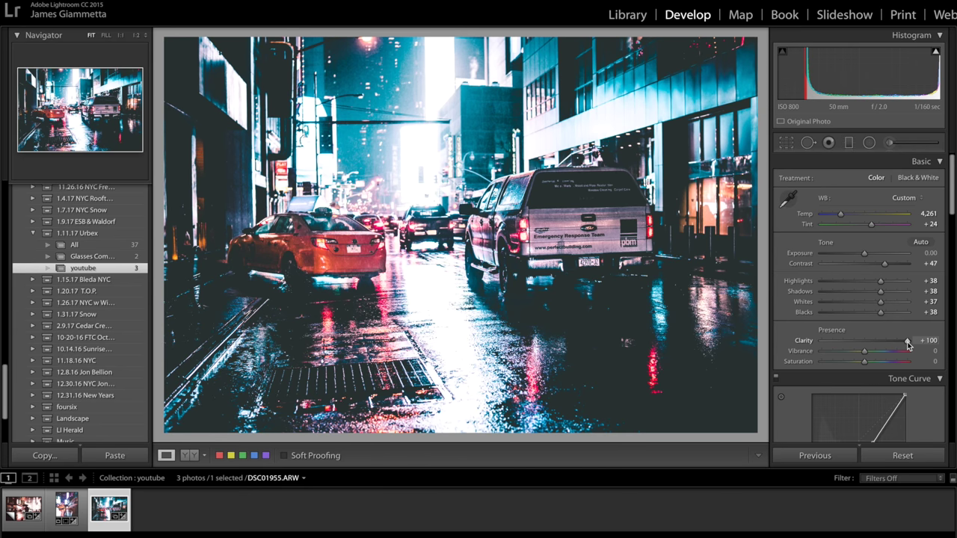
left_click_drag(903, 342, 879, 344)
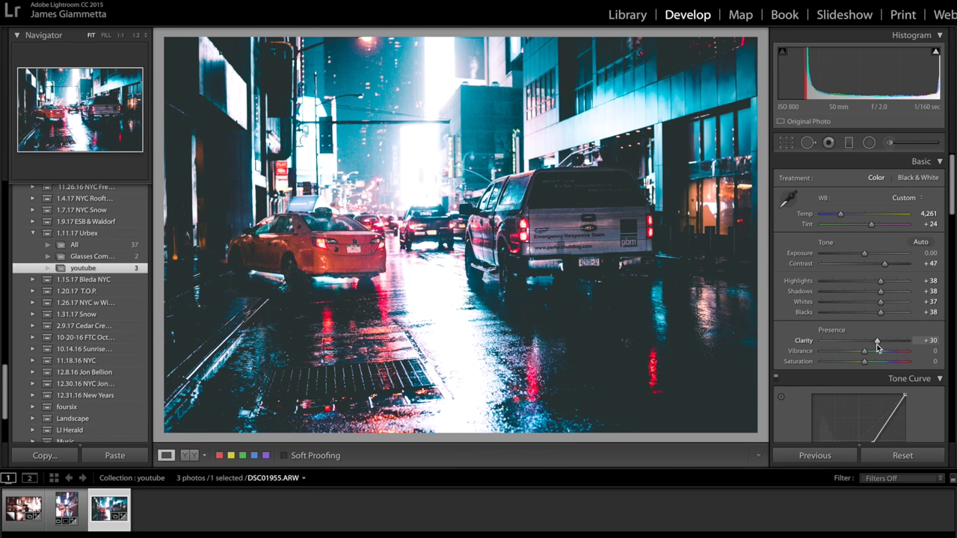
Set Vibrance to +8 and Saturation to -2 after trying stronger values of +44 and +83
scroll(877, 254, "down", 3)
mouse_move(877, 254)
left_mouse_down()
mouse_move(896, 255)
mouse_move(882, 254)
left_mouse_up()
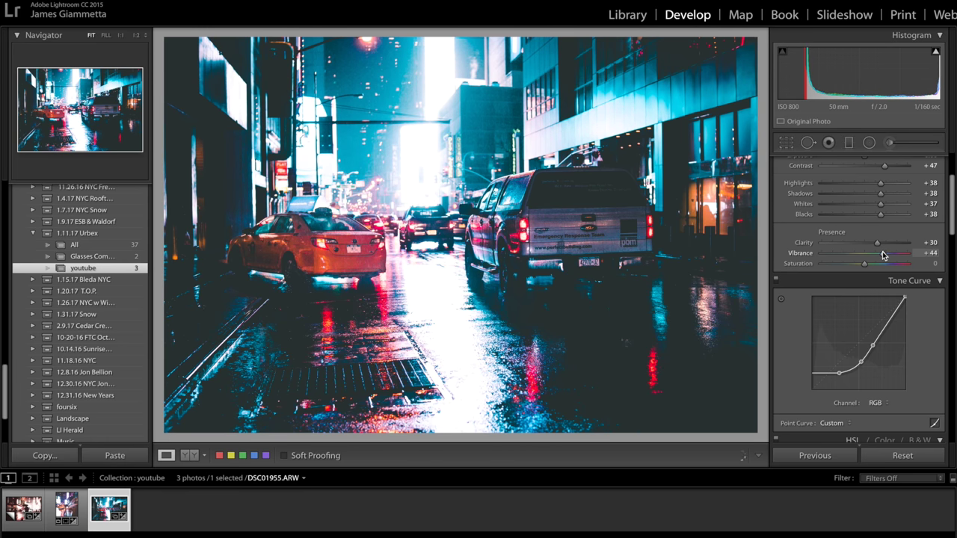
left_click(868, 254)
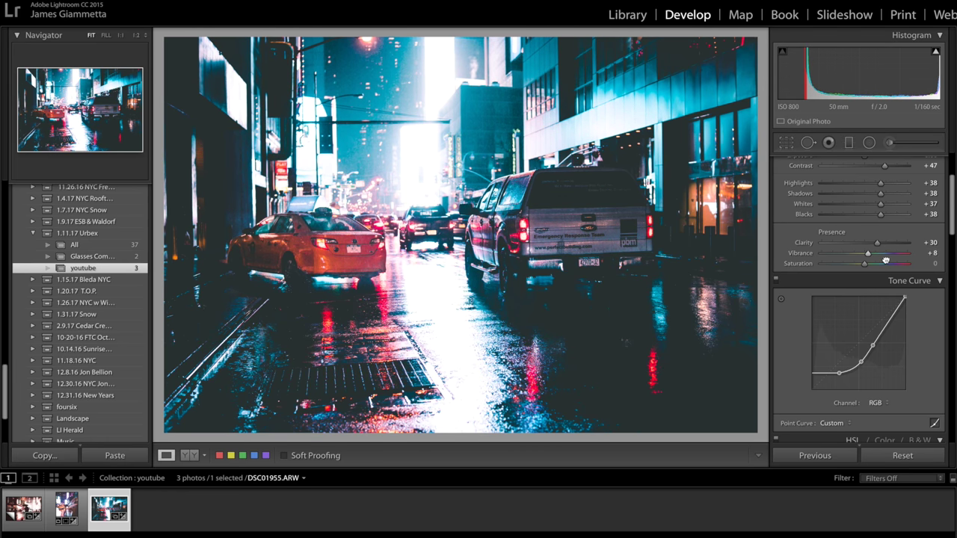
left_click(886, 263)
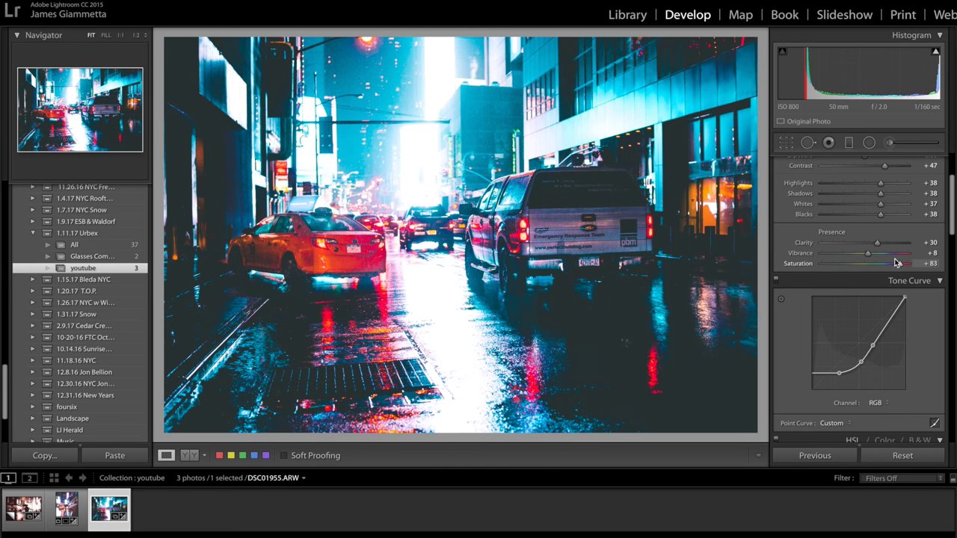
left_click(881, 263)
left_click_drag(880, 263, 863, 265)
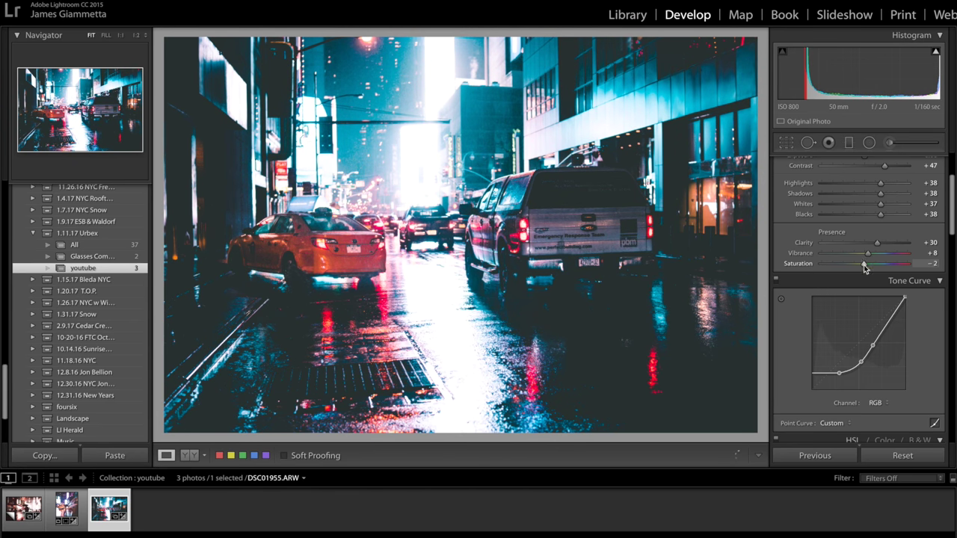
Reset the RGB point curve to Linear
scroll(872, 325, "down", 2)
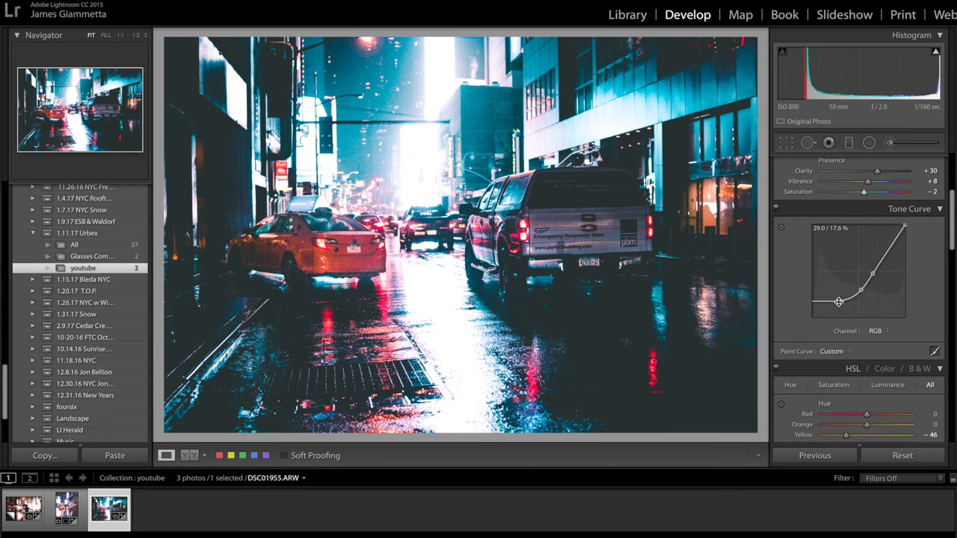
left_click(836, 351)
left_click(835, 318)
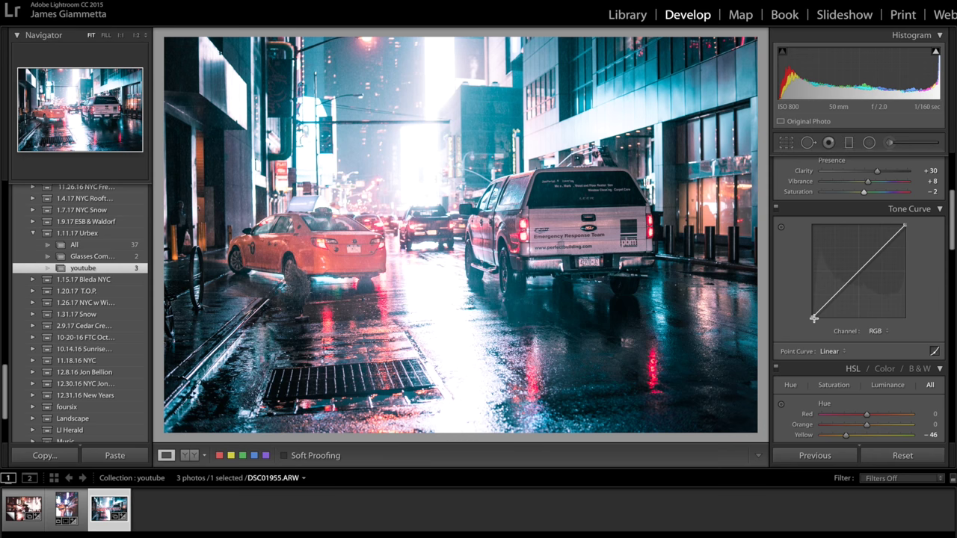
Fade the blacks by moving the RGB curve's black point up and inward, and add two points above it to bend the midtones
left_click(813, 317)
left_click_drag(814, 318, 843, 297)
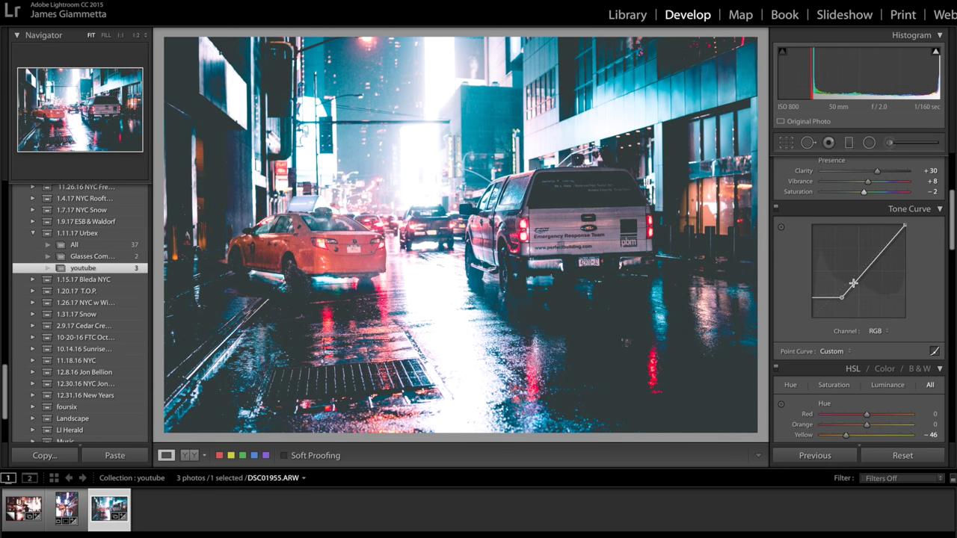
left_click(854, 283)
left_click(873, 260)
left_click_drag(853, 282, 879, 262)
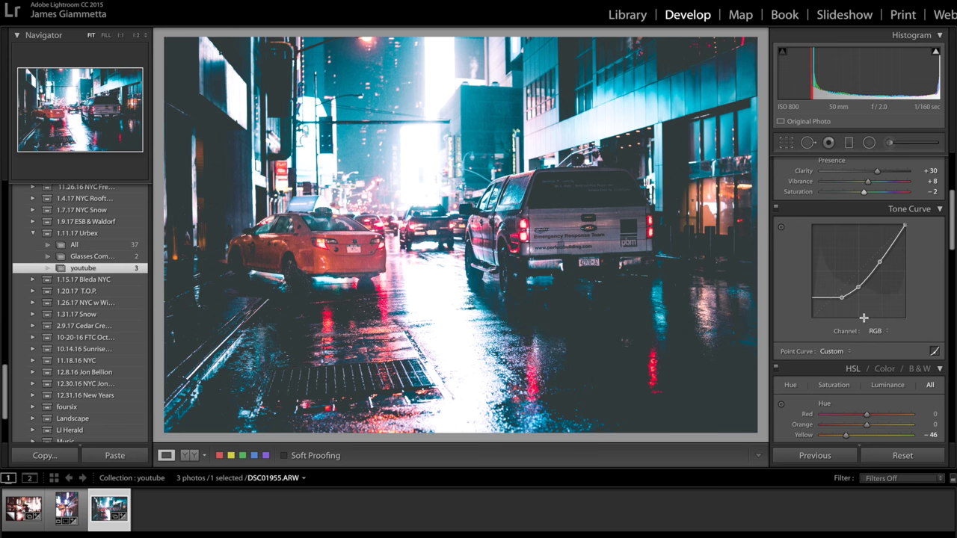
In the HSL adjustments, set the yellow hue to -30 and the blue hue to -32
scroll(863, 318, "down", 3)
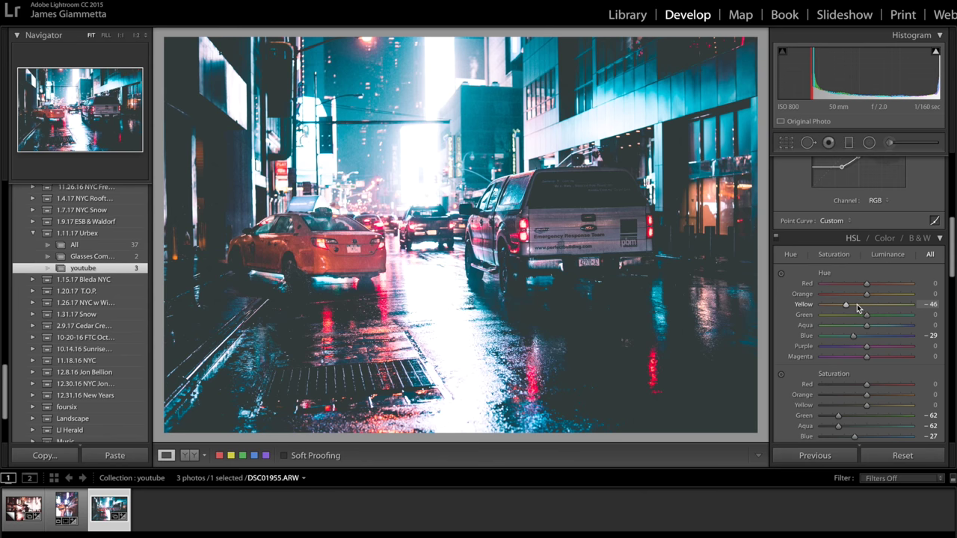
left_click_drag(847, 306, 852, 338)
scroll(848, 364, "down", 2)
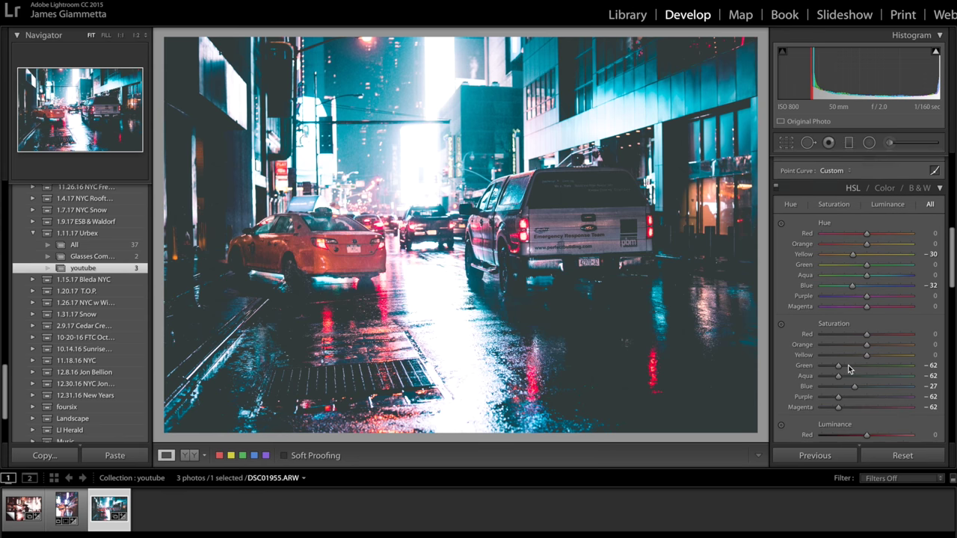
Set the HSL blue saturation to -30 after comparing it with -59, and set the blue luminance to -1
scroll(848, 365, "down", 2)
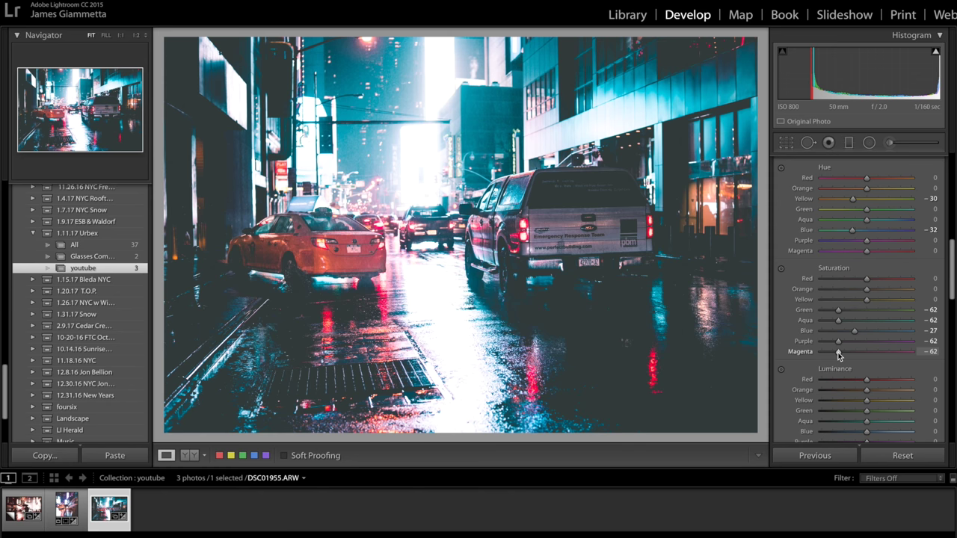
left_click(839, 333)
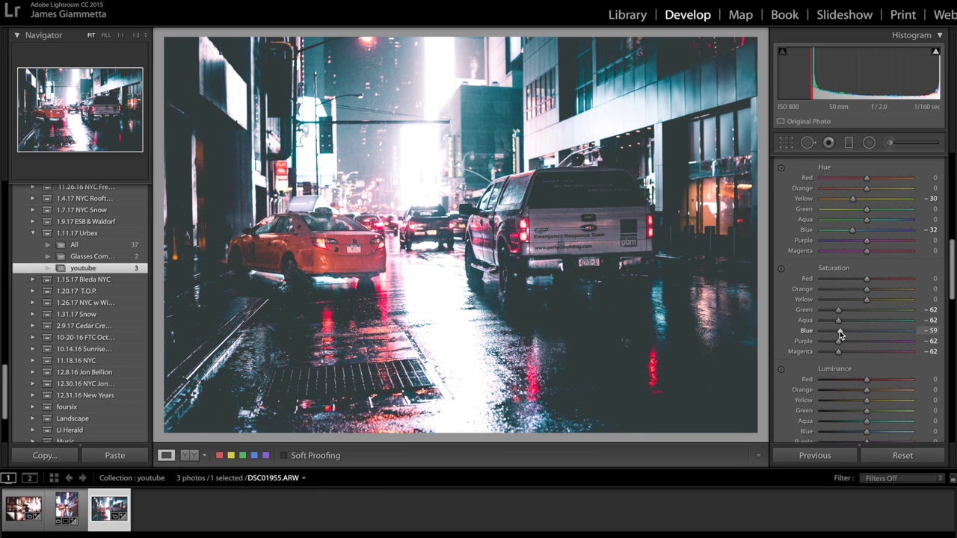
left_click_drag(840, 334, 856, 334)
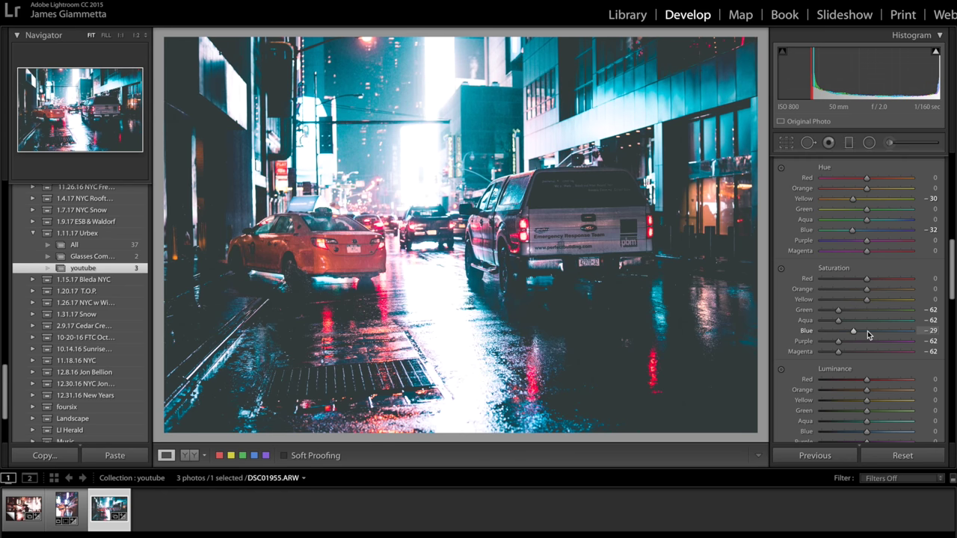
left_click(867, 330)
left_click_drag(870, 330, 852, 335)
scroll(856, 334, "down", 3)
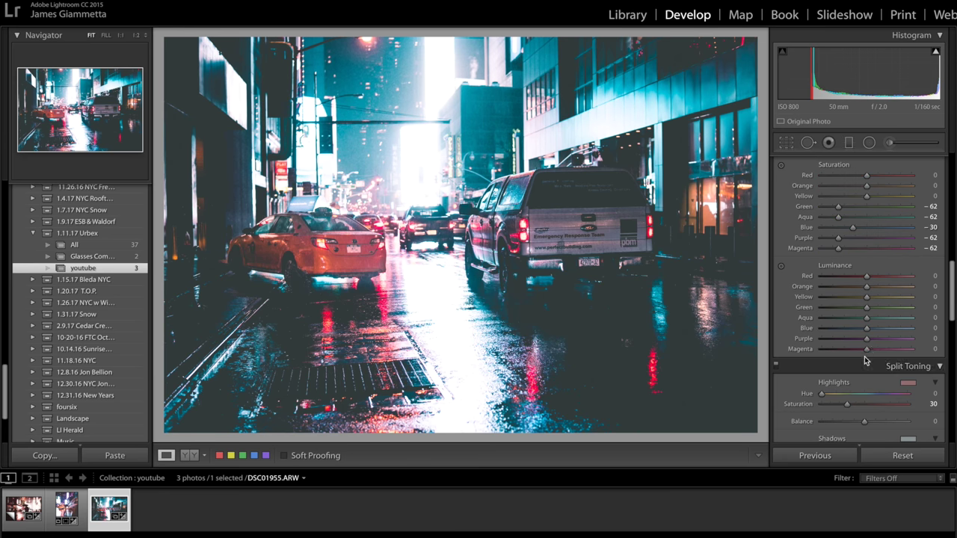
mouse_move(876, 331)
left_mouse_down()
mouse_move(849, 334)
mouse_move(865, 333)
left_mouse_up()
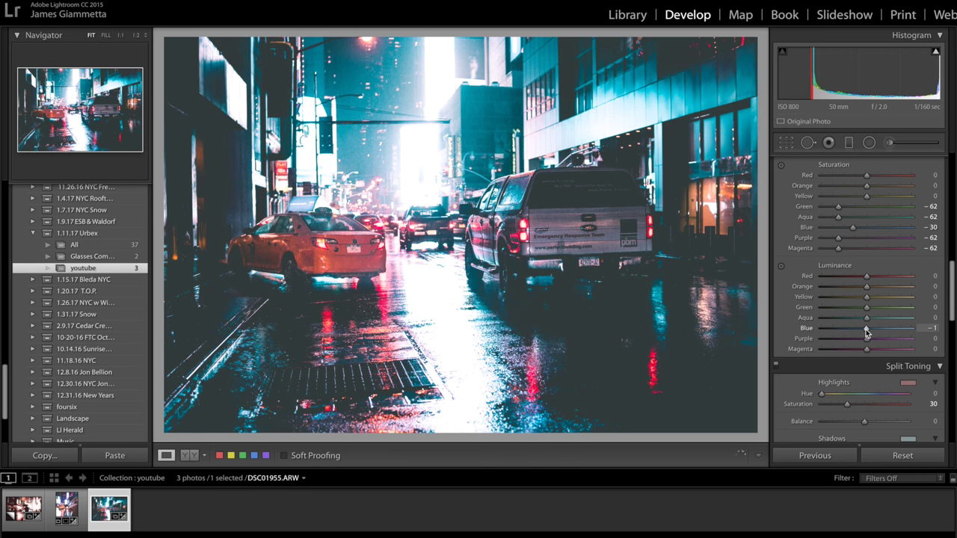
In Split Toning, reset the highlights saturation and raise it to 24, and set the shadows saturation to 15
scroll(859, 333, "down", 4)
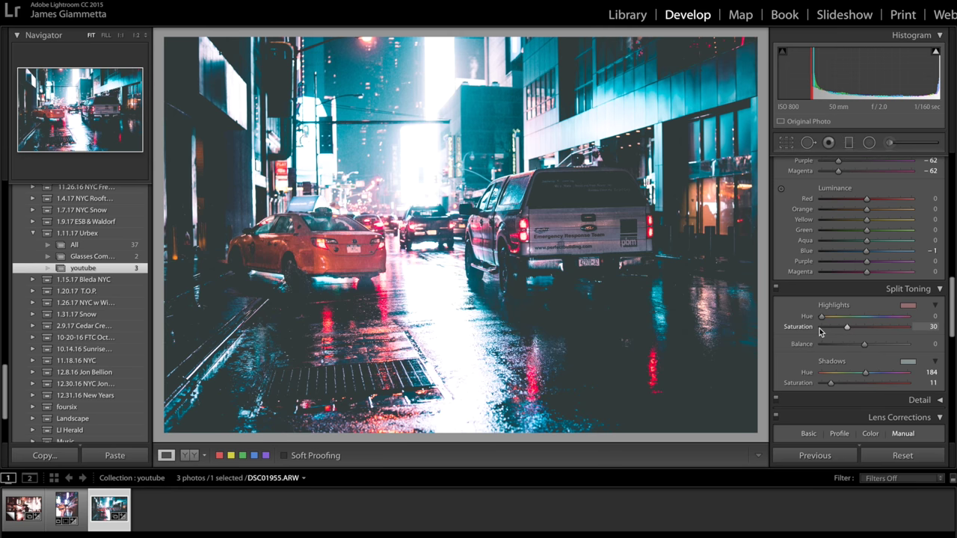
scroll(819, 331, "down", 2)
double_click(819, 293)
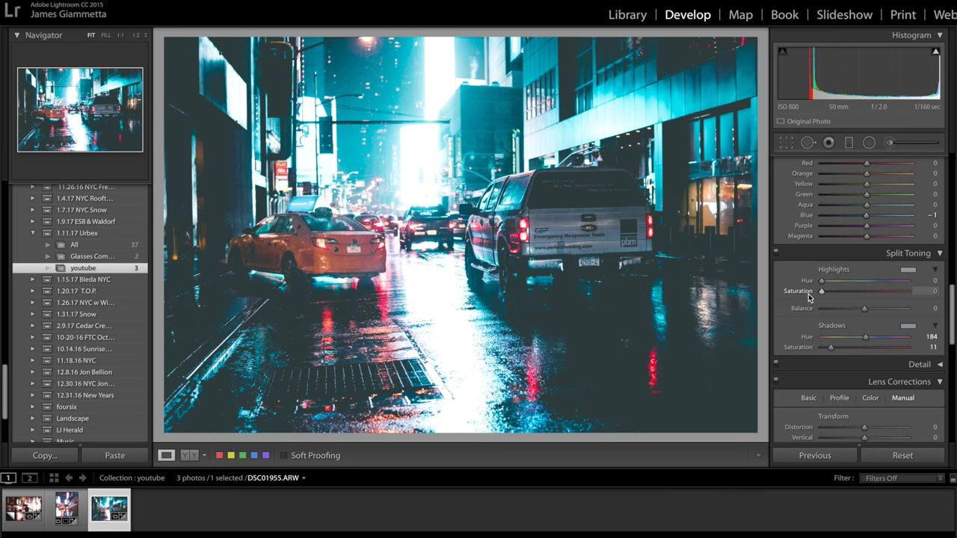
left_click_drag(821, 291, 842, 296)
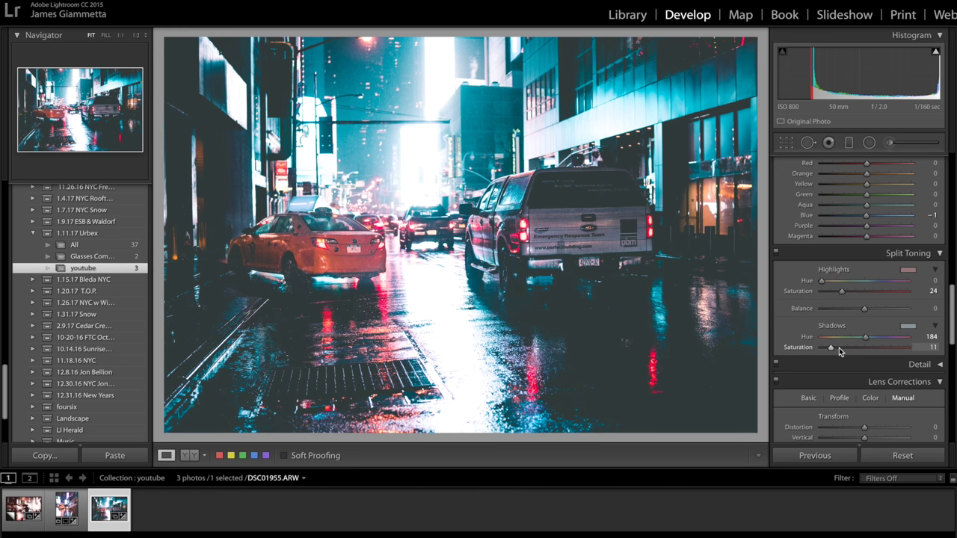
mouse_move(838, 351)
left_mouse_down()
mouse_move(813, 350)
mouse_move(845, 353)
mouse_move(833, 351)
left_mouse_up()
Set the post-crop vignetting amount to -15, and the Camera Calibration Blue Primary hue to -29 after trying +1
scroll(833, 348, "down", 5)
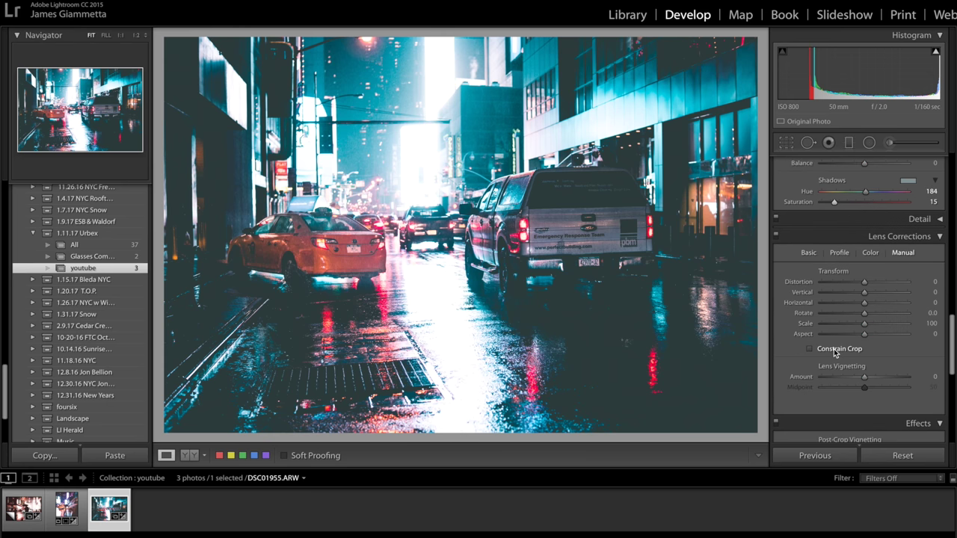
scroll(833, 348, "down", 7)
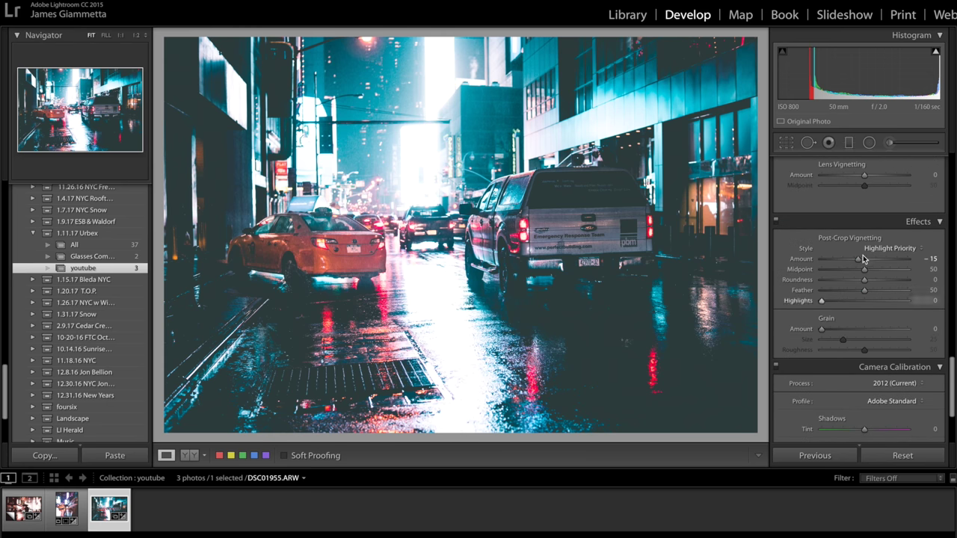
left_click_drag(869, 259, 863, 259)
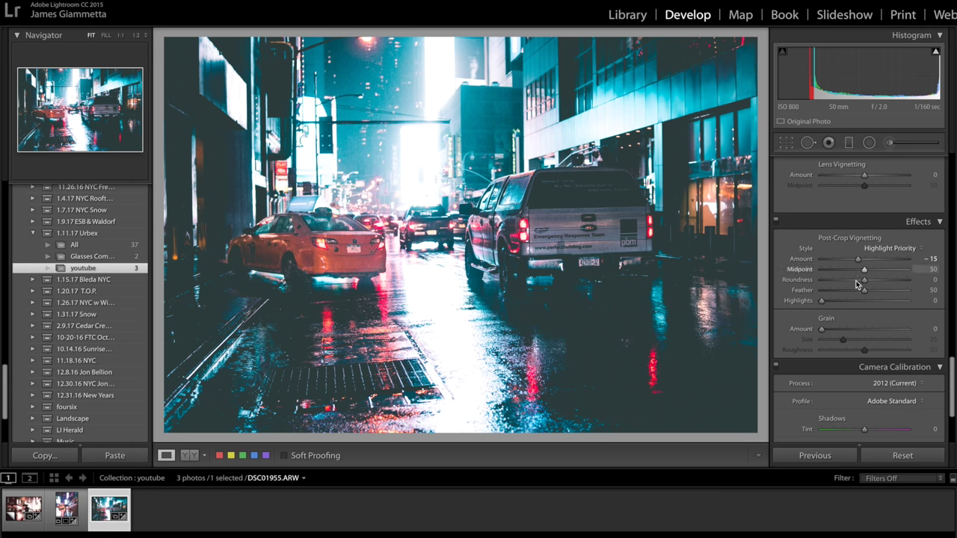
scroll(863, 291, "down", 3)
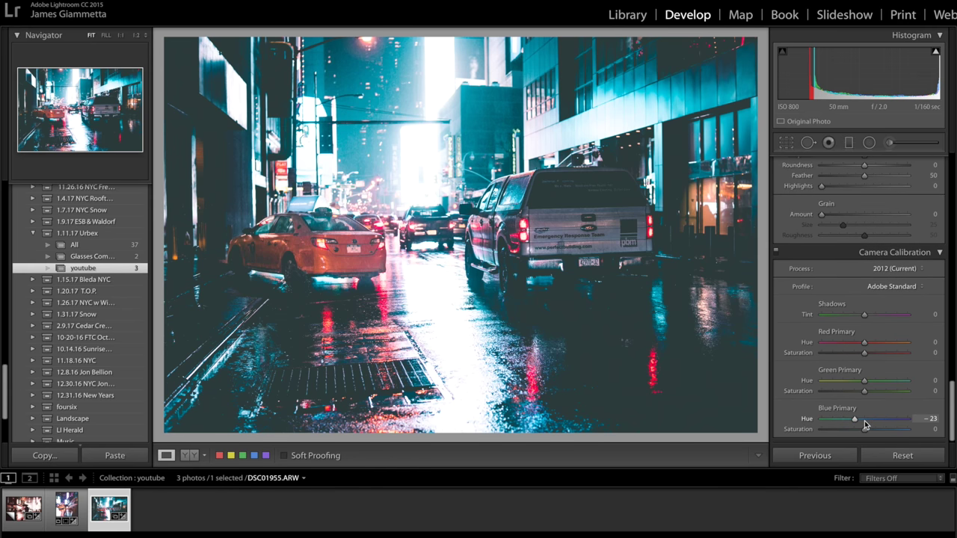
left_click(863, 421)
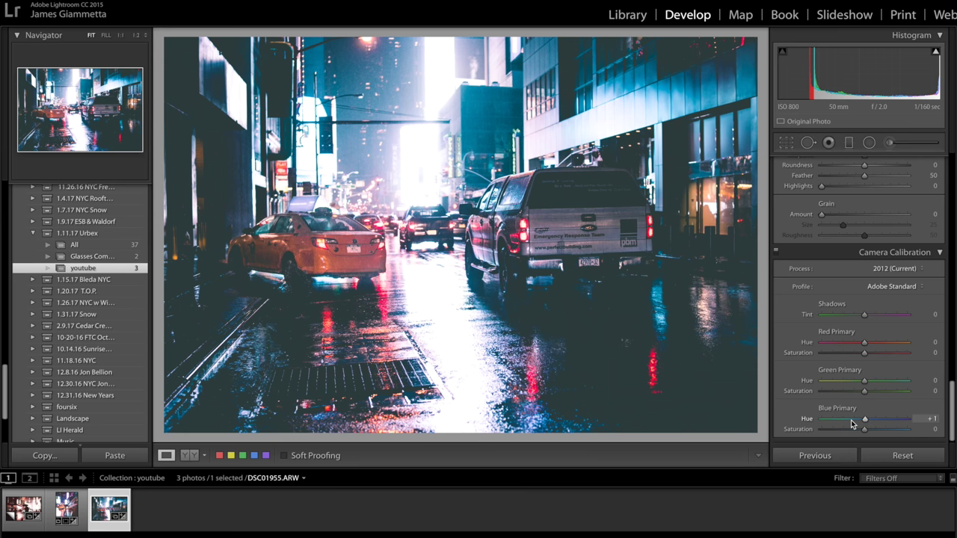
left_click(851, 419)
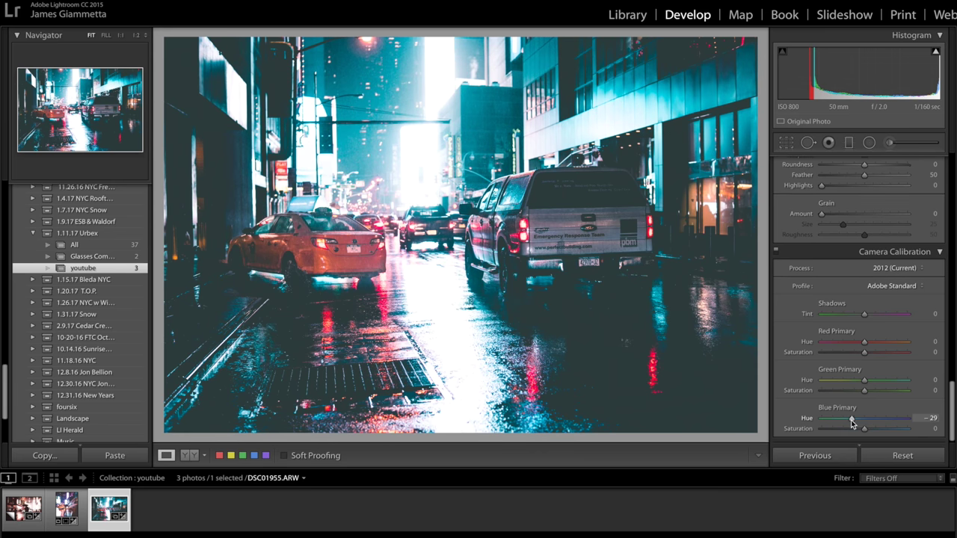
Switch to the vertical photo DSC01936.ARW, the close-up of the car on the wet street
scroll(855, 404, "up", 15)
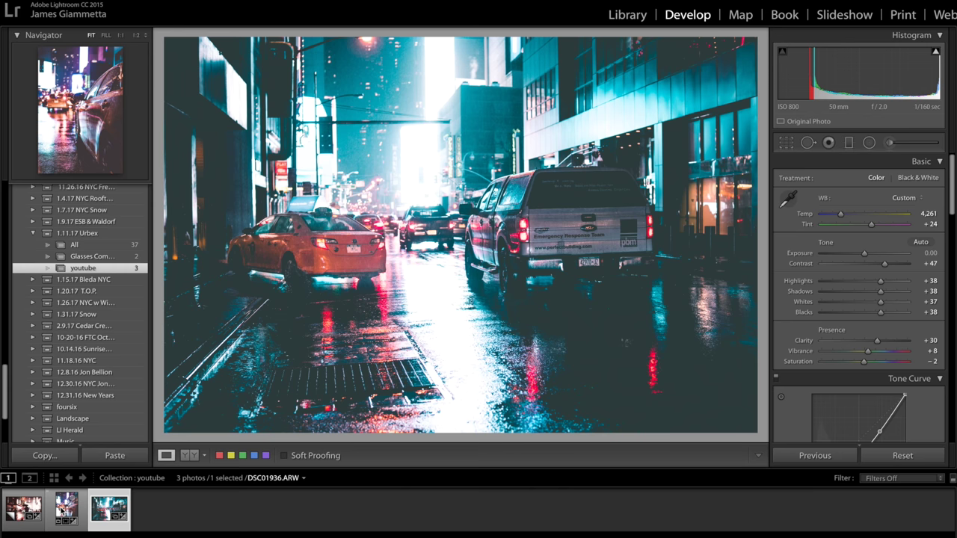
left_click(64, 510)
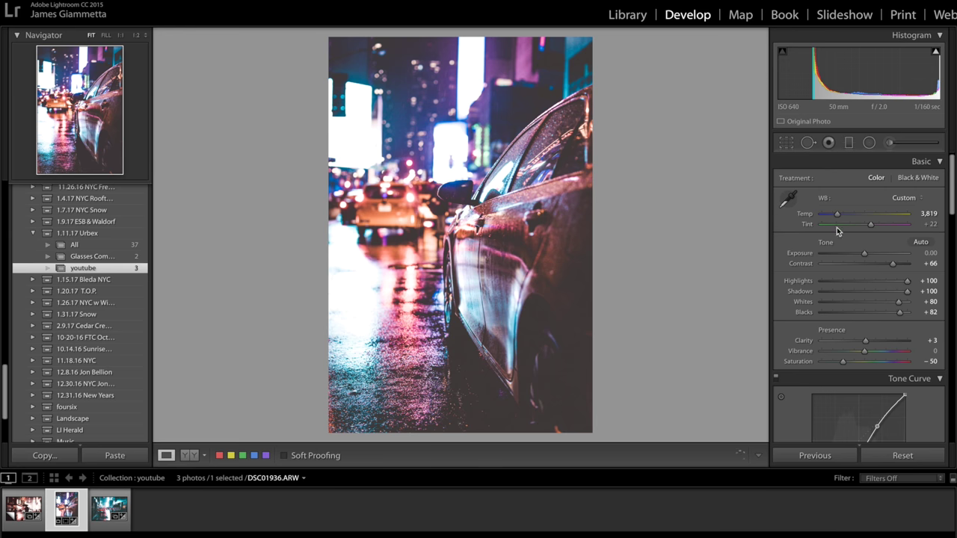
left_click(902, 198)
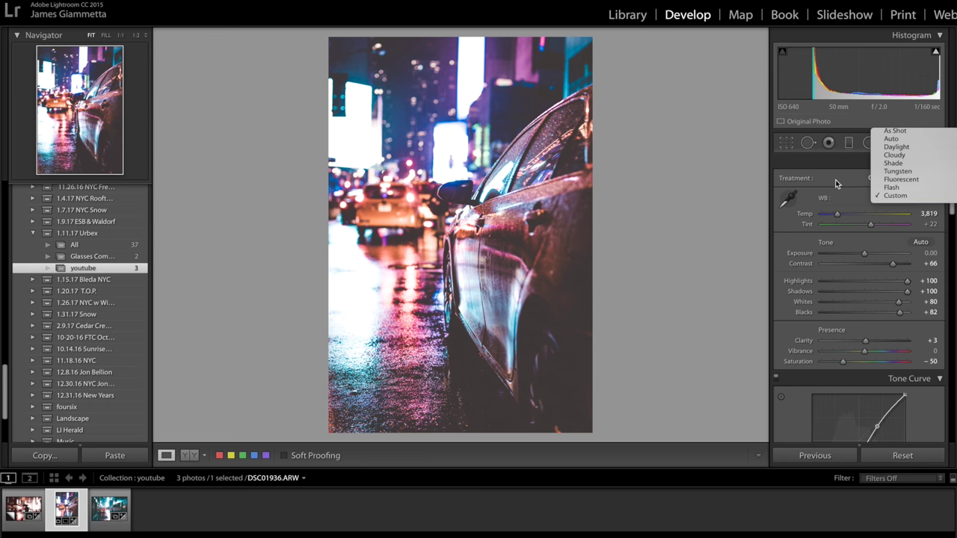
left_click(835, 179)
Compare the car photo's before and after versions side by side, and review its tone curve, HSL and split toning settings
mouse_move(486, 3)
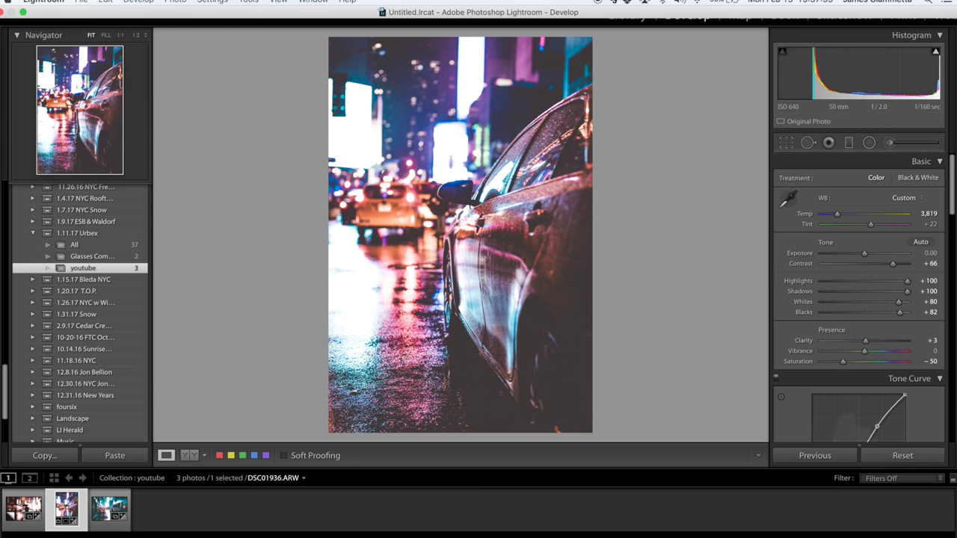
key("y")
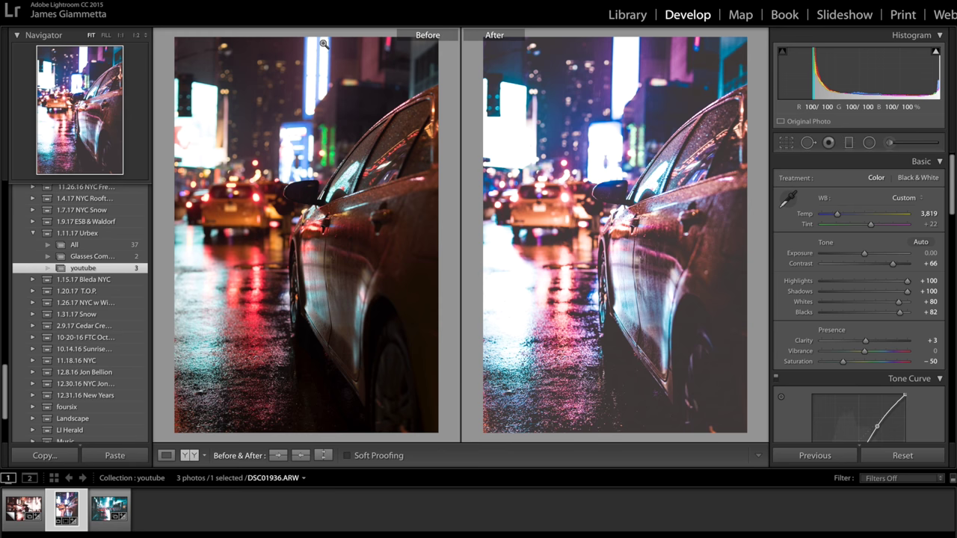
left_click(278, 2)
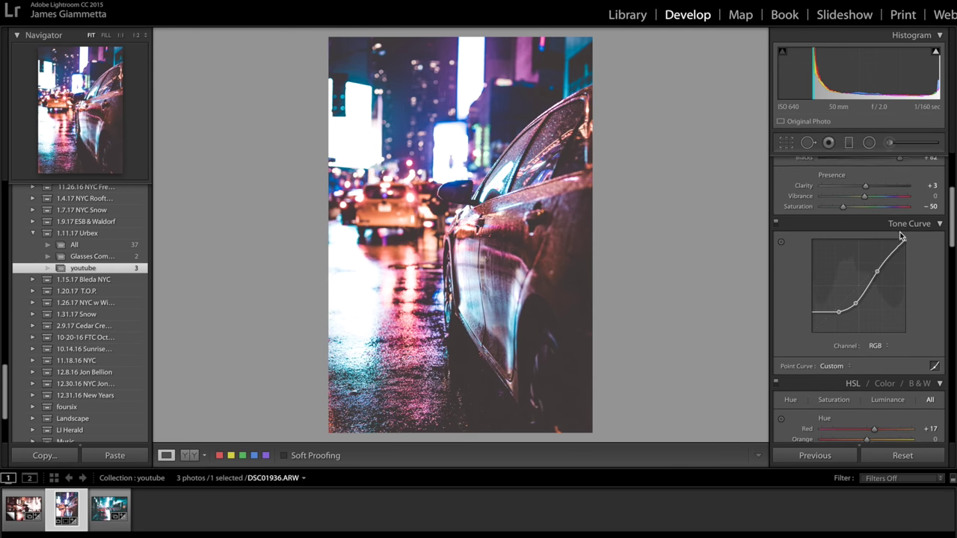
scroll(902, 236, "up", 5)
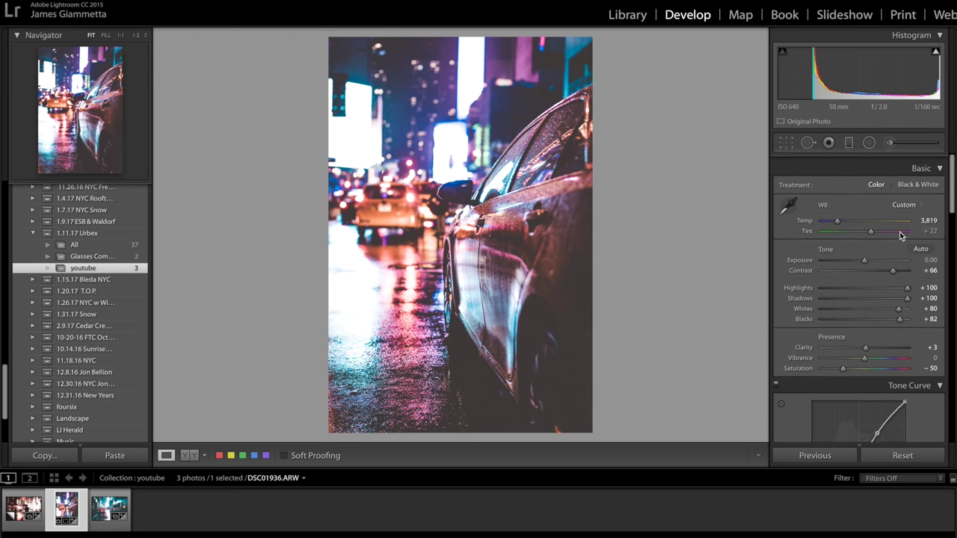
scroll(901, 235, "down", 8)
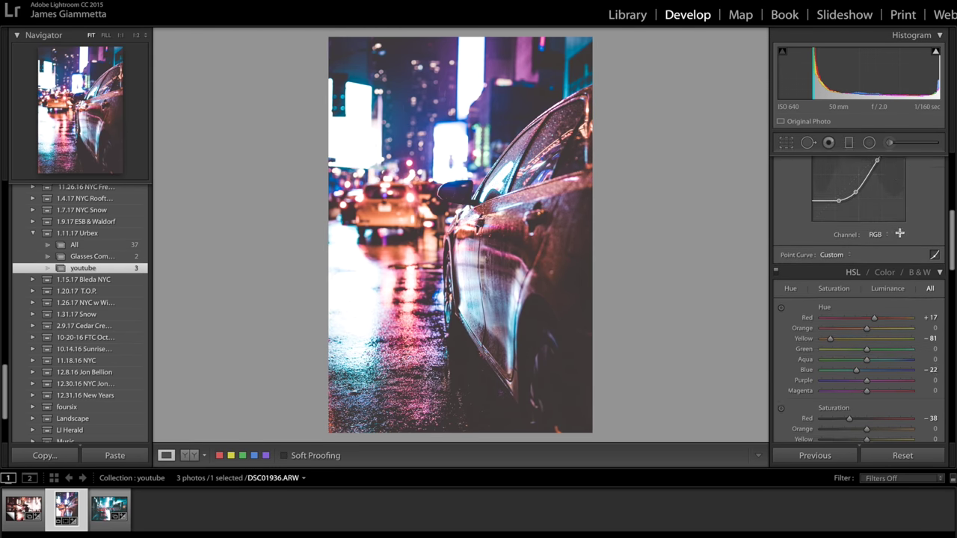
scroll(899, 233, "down", 8)
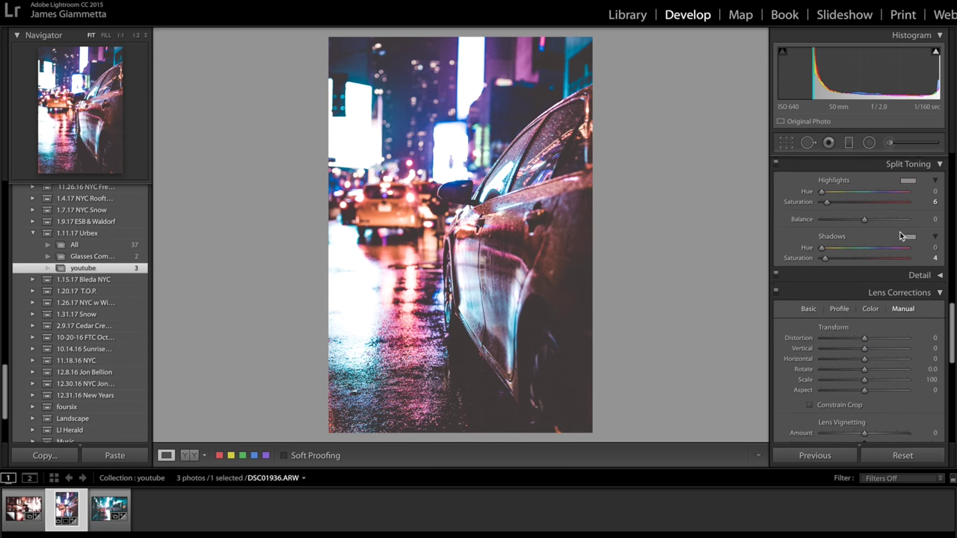
scroll(899, 235, "down", 5)
scroll(899, 236, "up", 10)
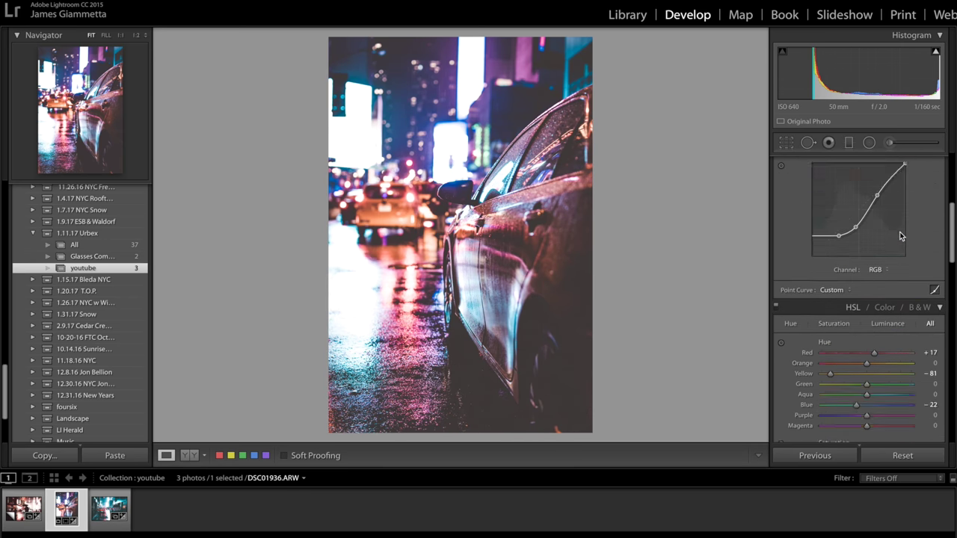
Try the As Shot white balance on the car photo, and switch it back to Custom
scroll(899, 232, "up", 5)
left_click(899, 198)
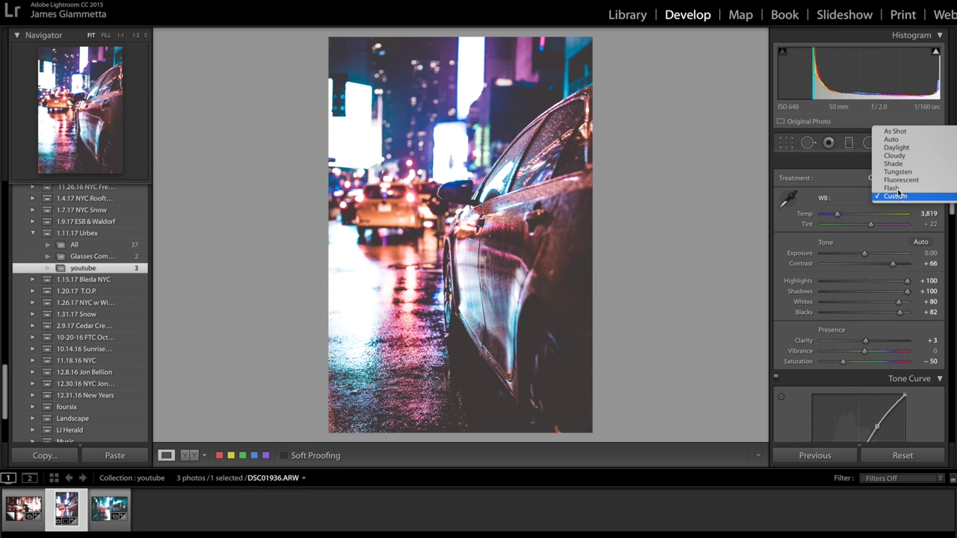
left_click(894, 131)
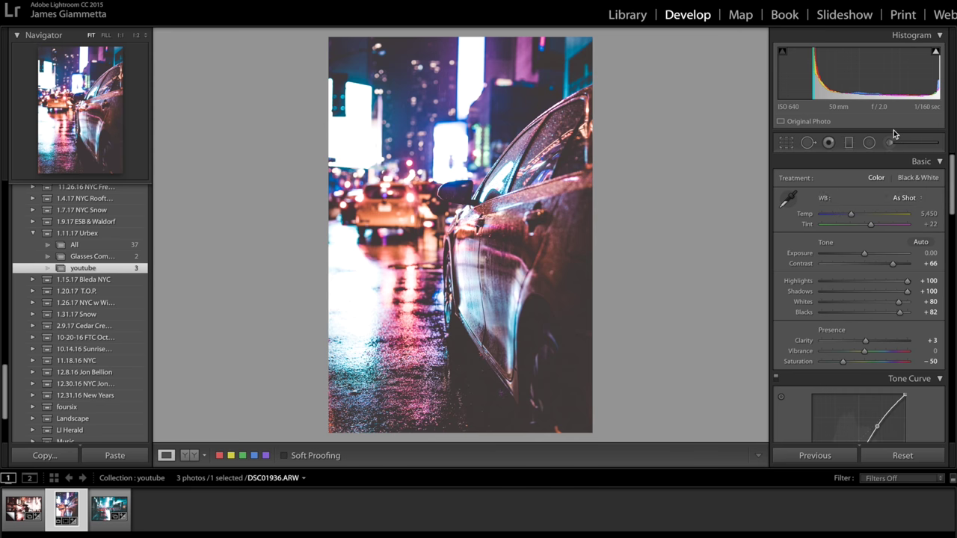
left_click(908, 197)
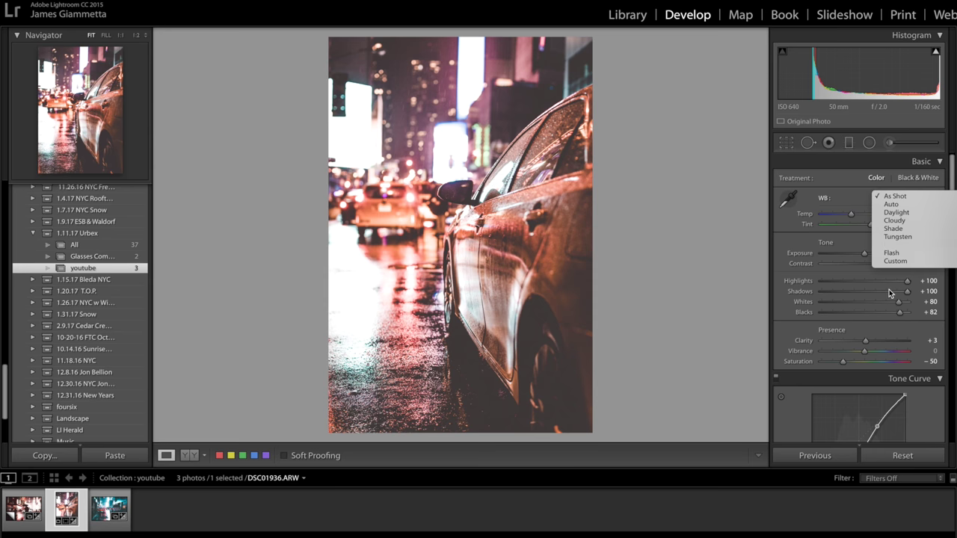
left_click(894, 261)
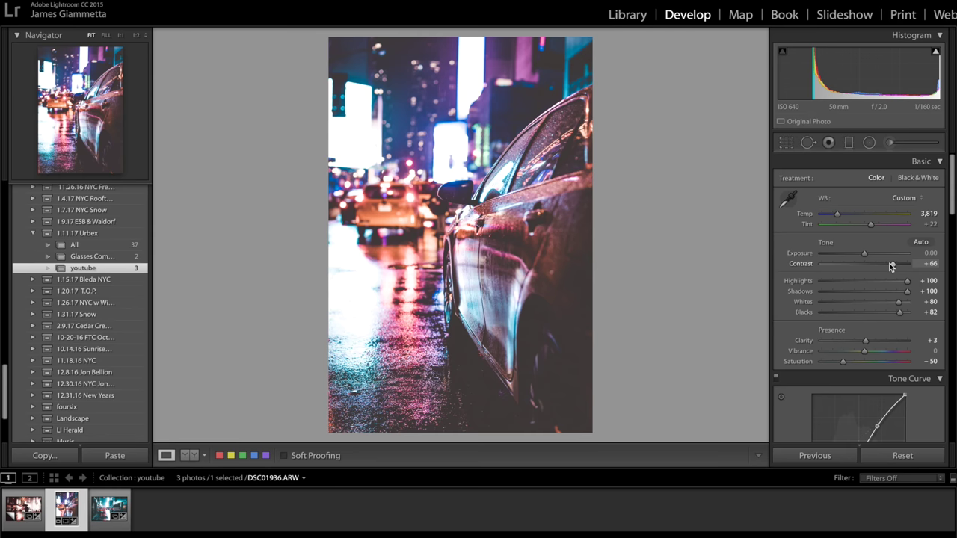
Set the car photo's Contrast to +59 after trying +1, and set Whites to +82
left_click(864, 265)
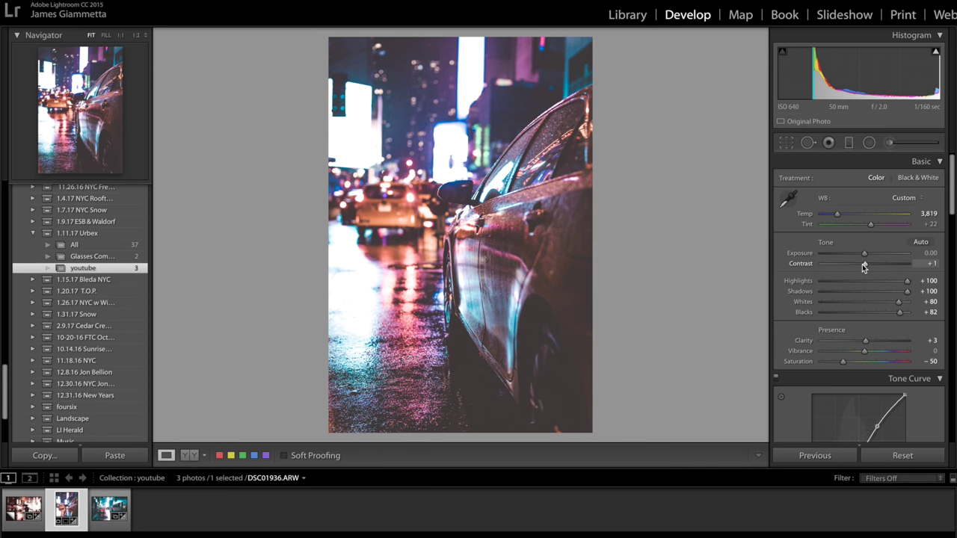
left_click_drag(864, 264, 888, 262)
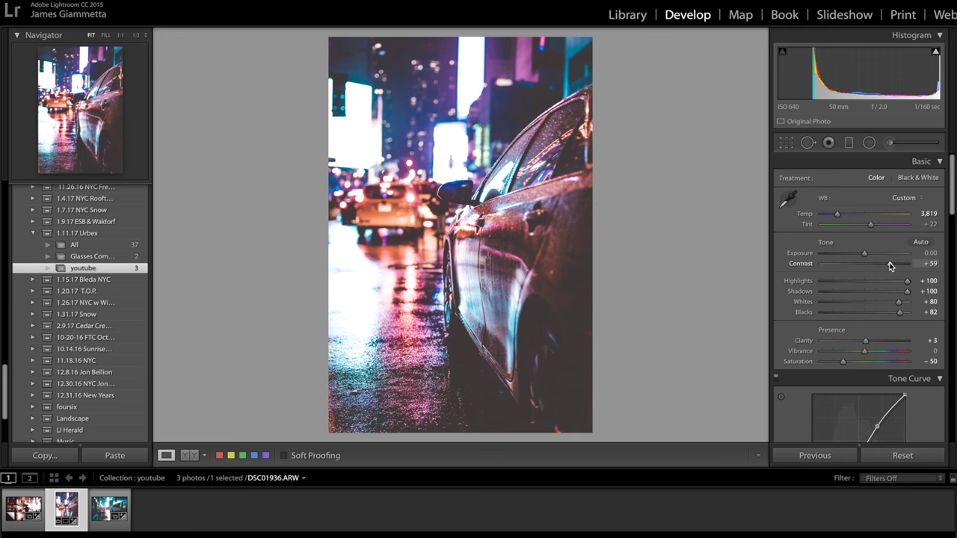
left_click_drag(876, 281, 899, 305)
scroll(899, 305, "down", 1)
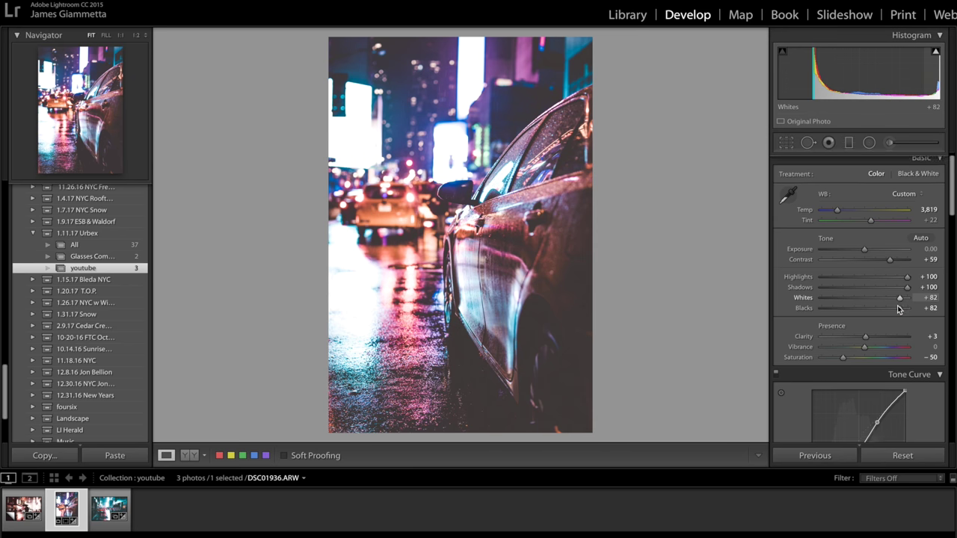
scroll(890, 274, "down", 2)
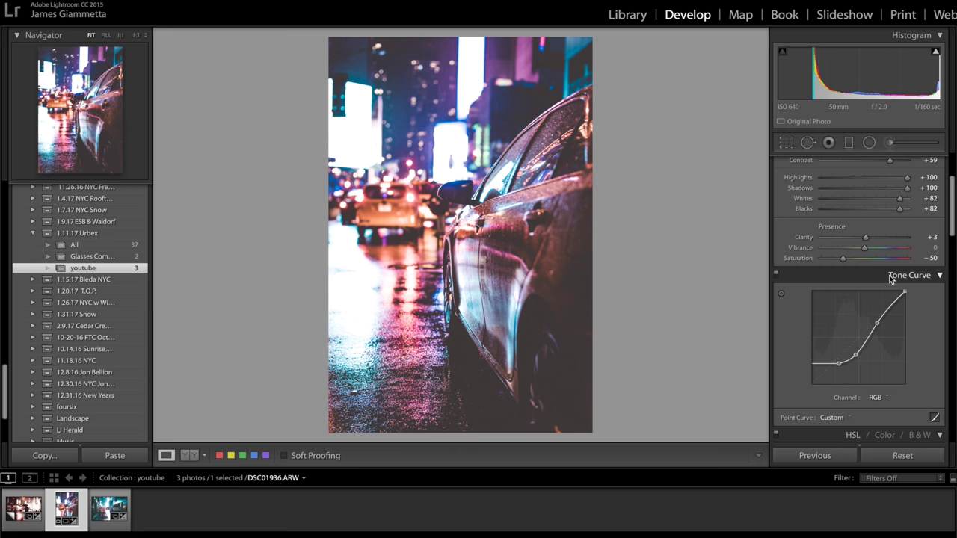
scroll(889, 275, "down", 3)
scroll(892, 274, "up", 4)
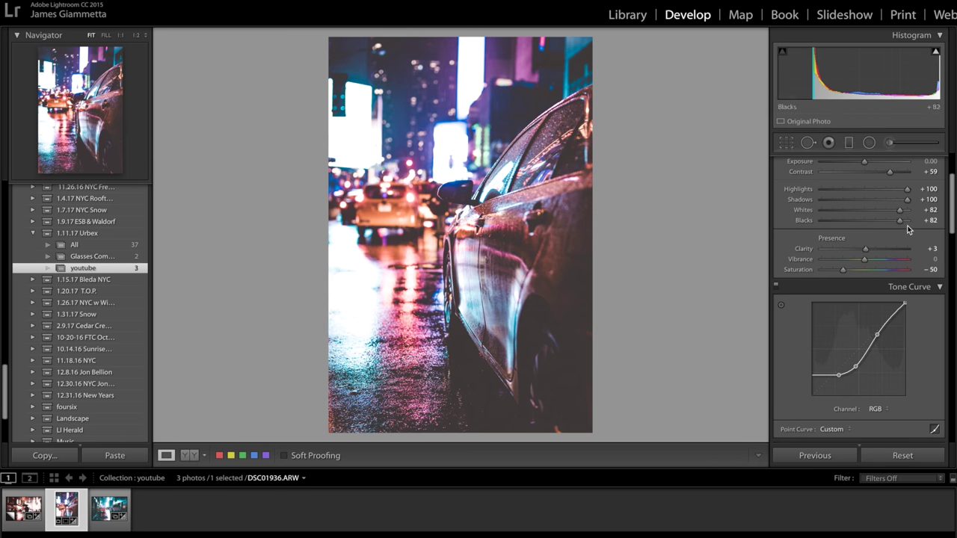
Set the car photo's Clarity to +2, and set Saturation to −54 after trying −4 and −51
mouse_move(873, 252)
left_mouse_down()
mouse_move(893, 252)
mouse_move(864, 254)
left_mouse_up()
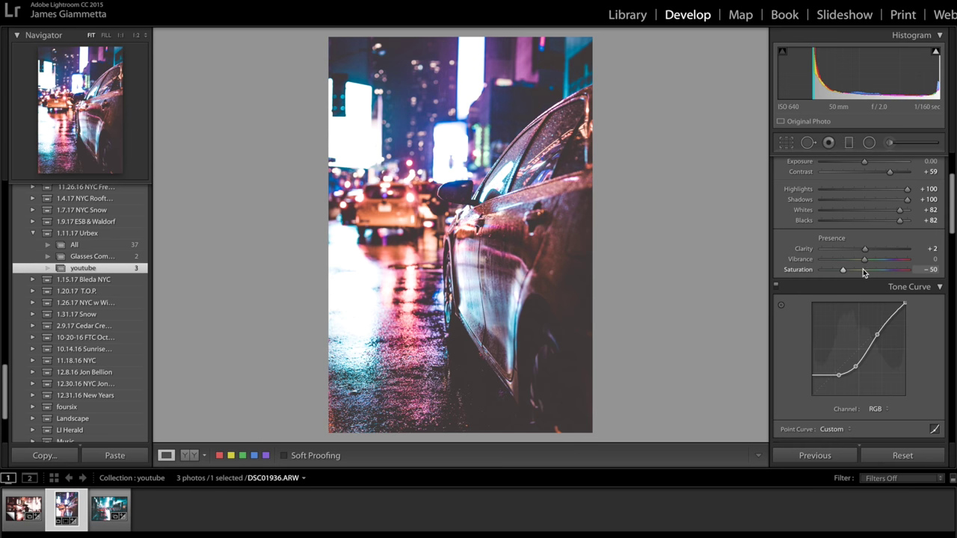
left_click(863, 270)
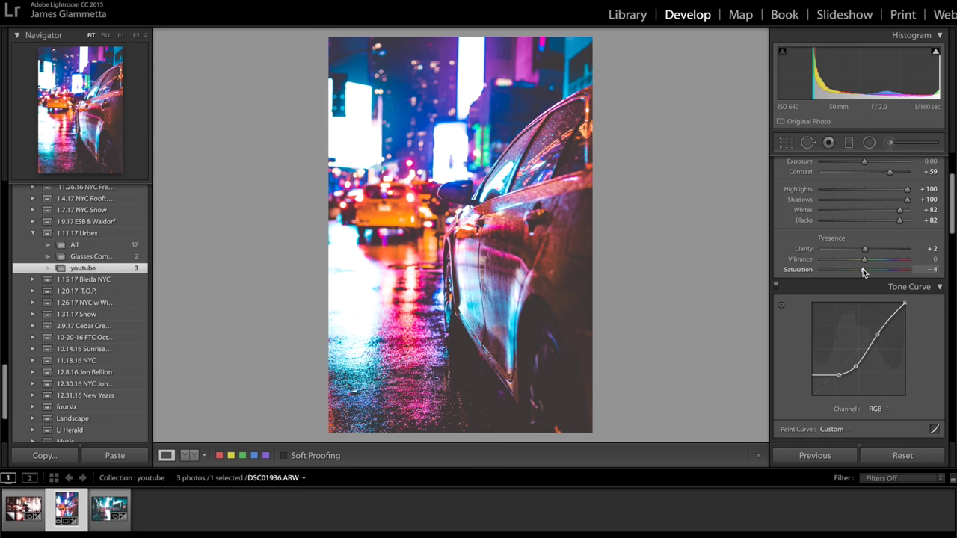
left_click_drag(863, 269, 842, 276)
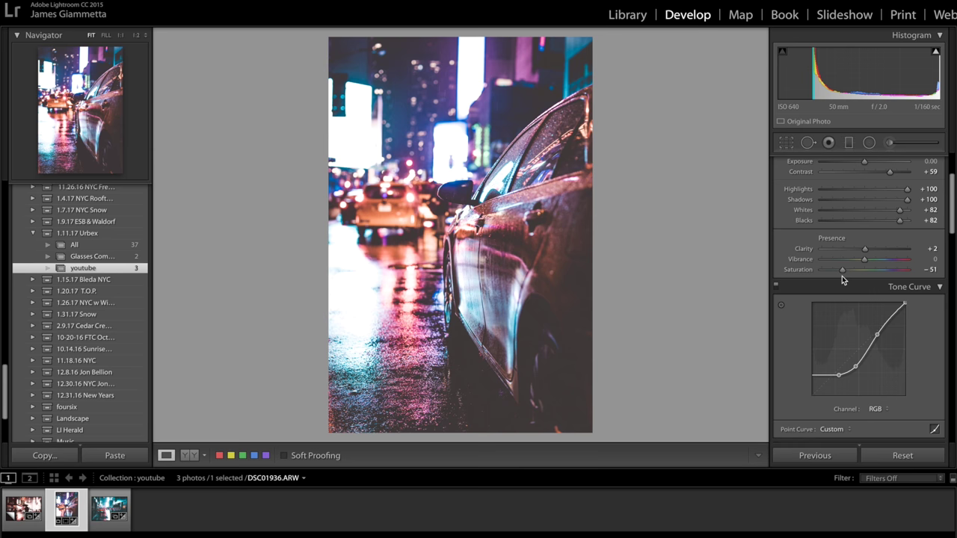
scroll(843, 273, "down", 3)
scroll(842, 274, "down", 2)
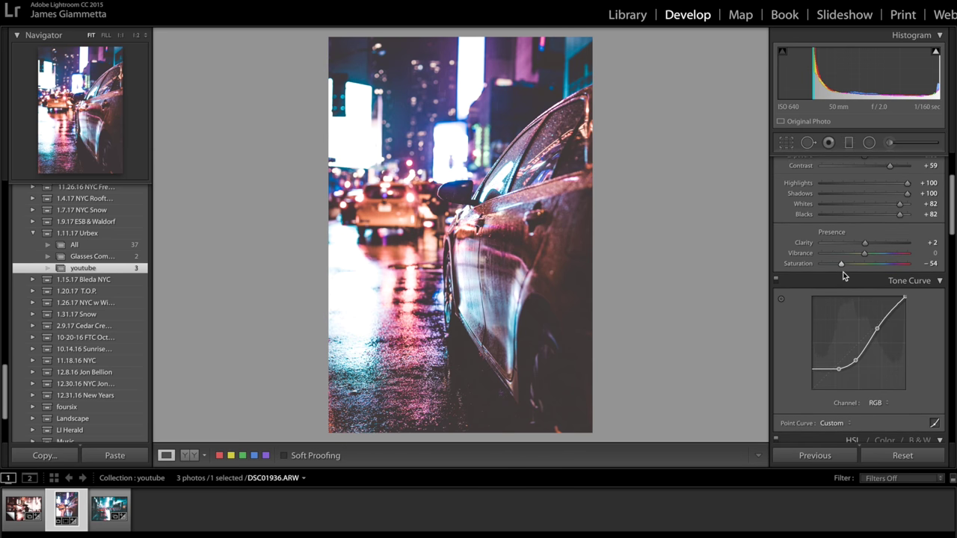
Examine the car photo's RGB tone curve and its HSL Hue and Saturation adjustments
scroll(843, 274, "down", 5)
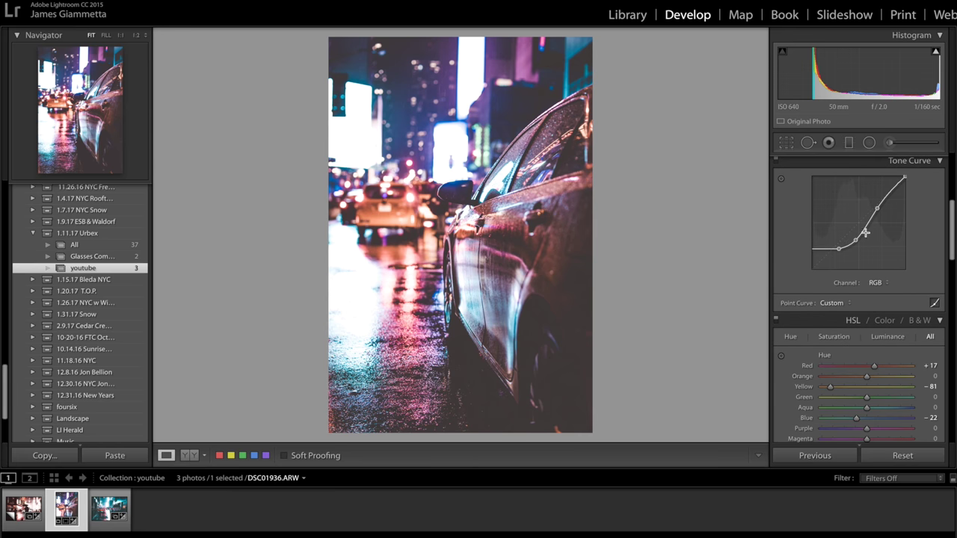
mouse_move(873, 211)
left_mouse_down()
mouse_move(881, 218)
mouse_move(875, 207)
left_mouse_up()
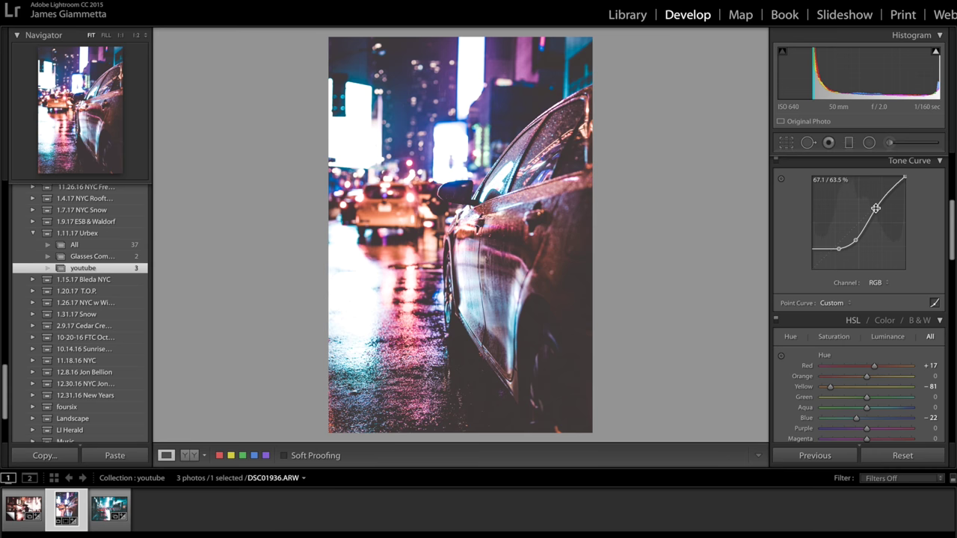
scroll(876, 256, "down", 5)
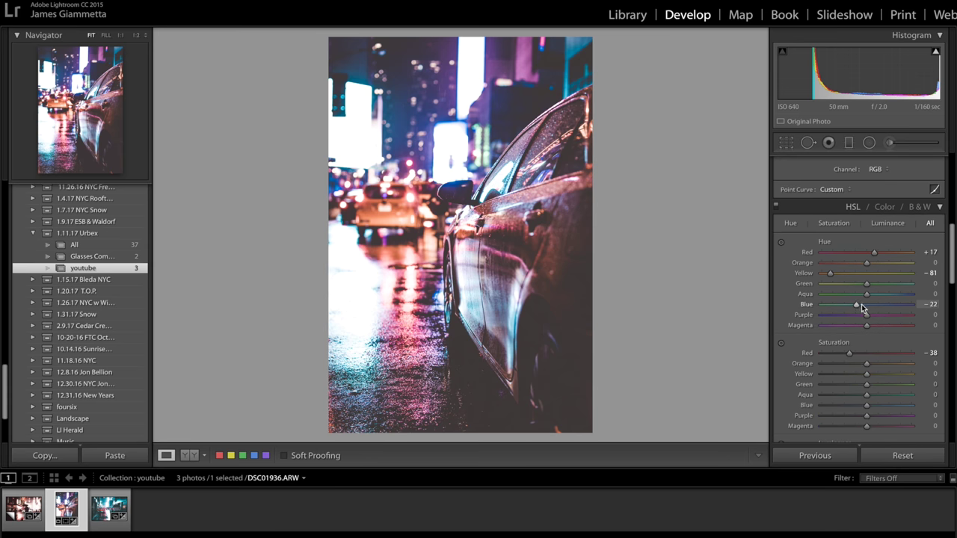
scroll(857, 306, "down", 3)
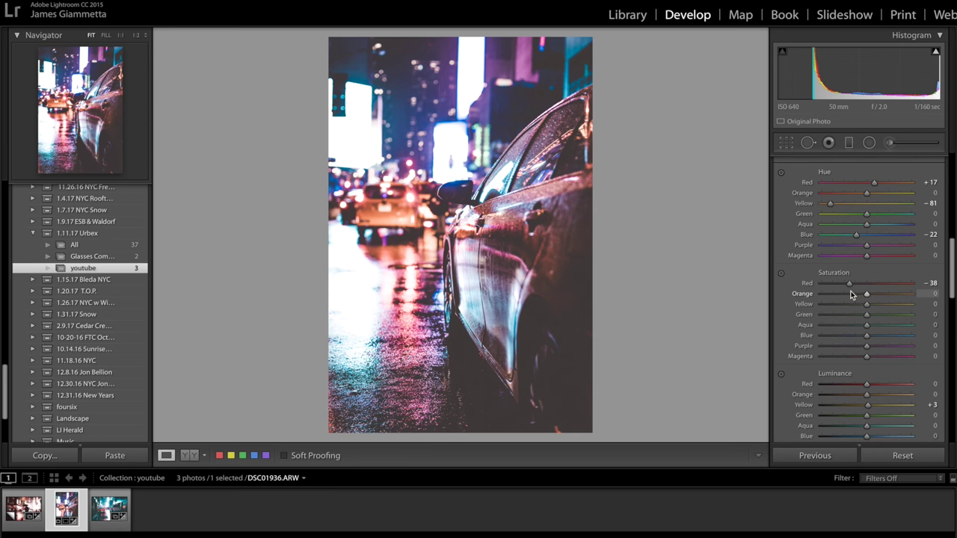
mouse_move(850, 284)
left_mouse_down()
mouse_move(866, 285)
mouse_move(852, 284)
left_mouse_up()
Try removing the Highlights and Shadows Saturation from the car photo's split toning, undoing each change
scroll(855, 343, "down", 10)
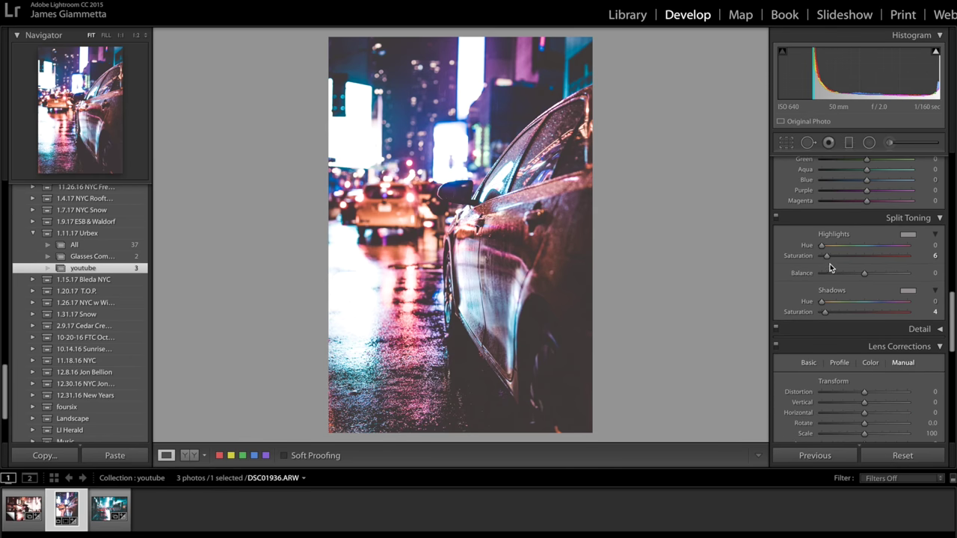
left_click_drag(826, 256, 795, 261)
key("ctrl+z")
left_click_drag(823, 313, 783, 314)
key("ctrl+z")
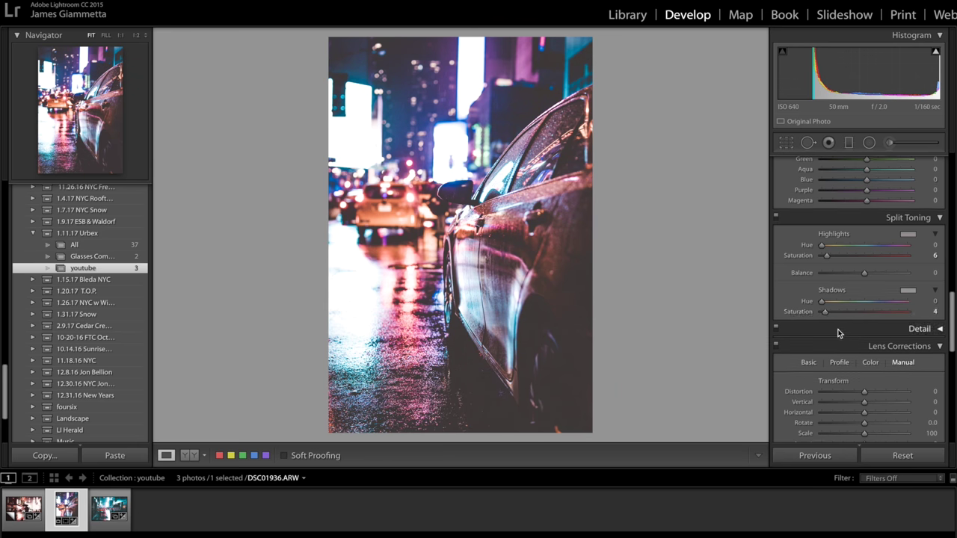
Try a Post-Crop Vignetting Amount of +2 on the car photo, and undo it
scroll(837, 331, "down", 5)
scroll(838, 333, "down", 4)
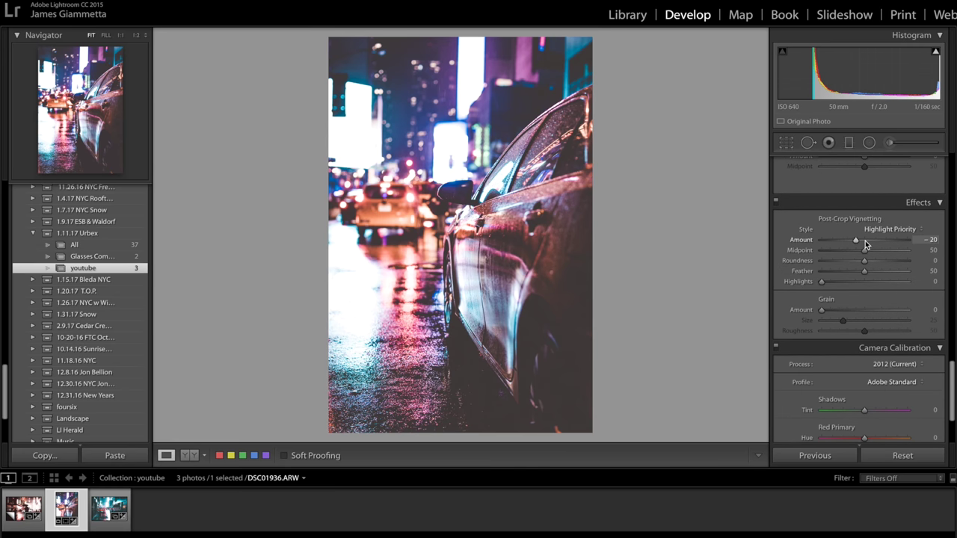
left_click(864, 240)
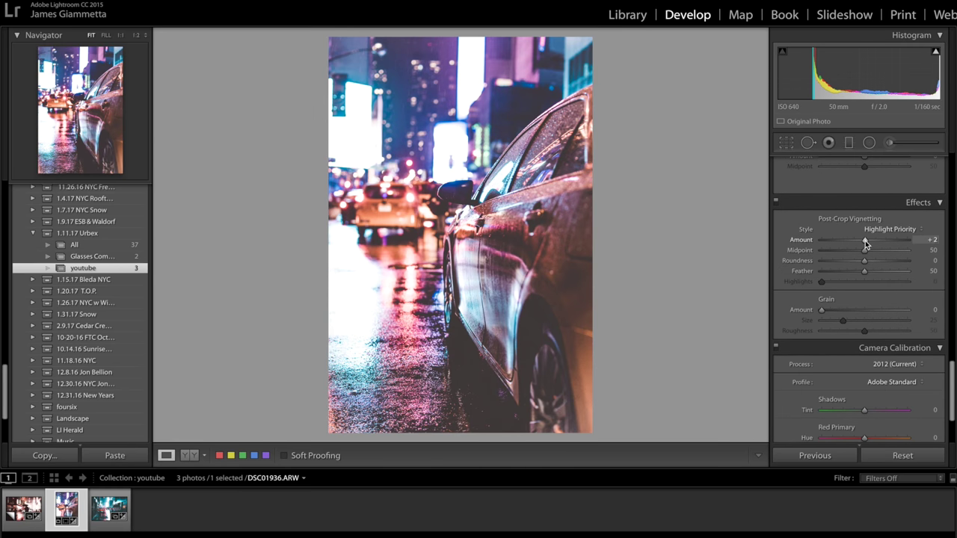
key("ctrl+z")
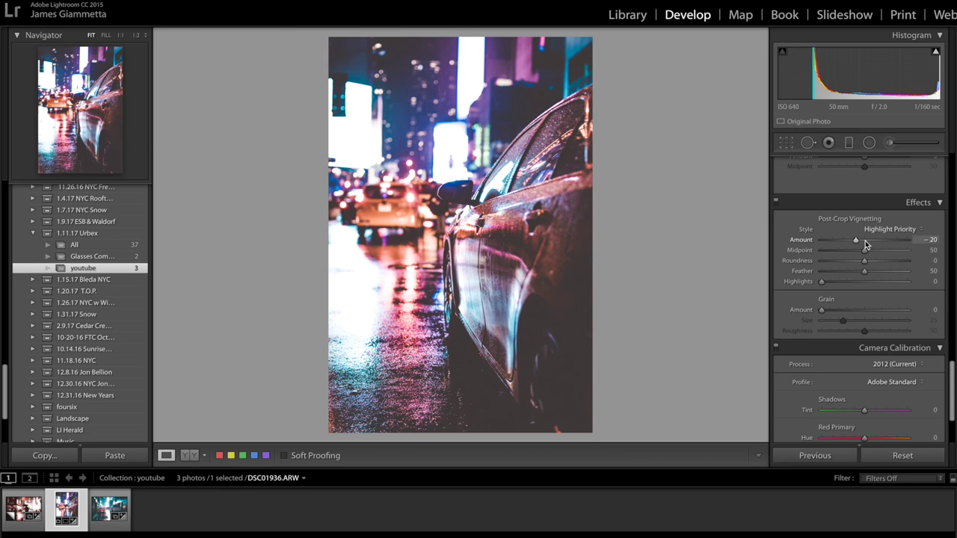
Check the car photo's Camera Calibration and Basic settings and its existing adjustment brush edits
scroll(865, 243, "down", 5)
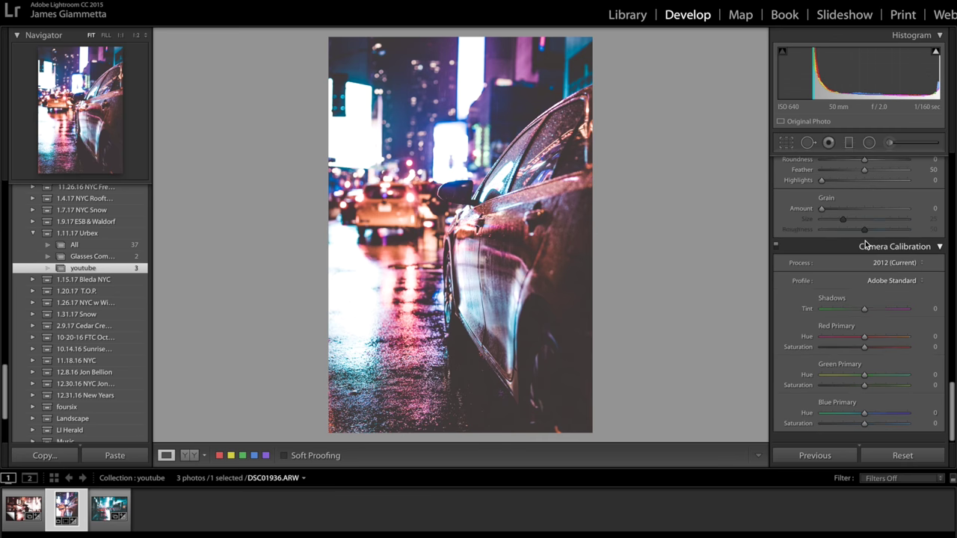
scroll(863, 243, "up", 10)
scroll(864, 230, "down", 3)
scroll(865, 231, "up", 3)
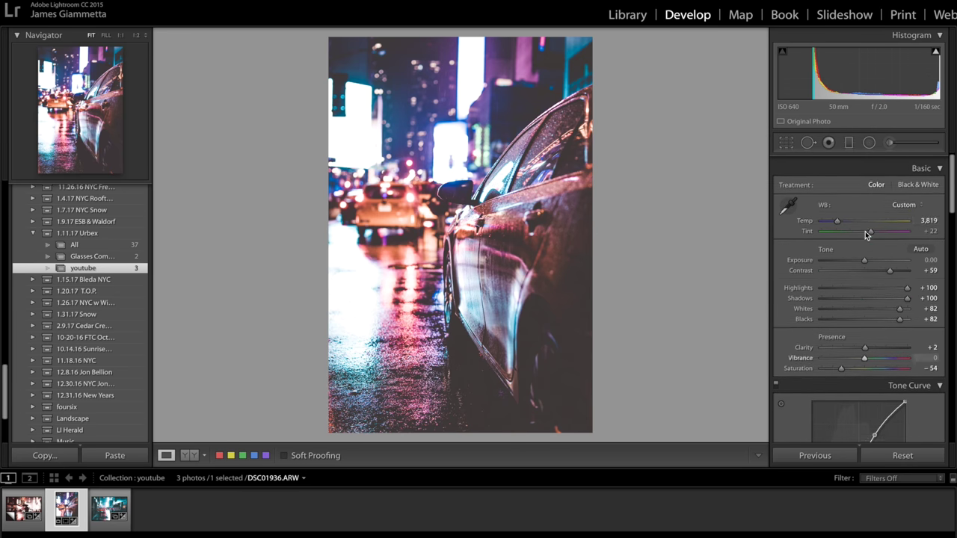
scroll(865, 235, "down", 1)
left_click(889, 142)
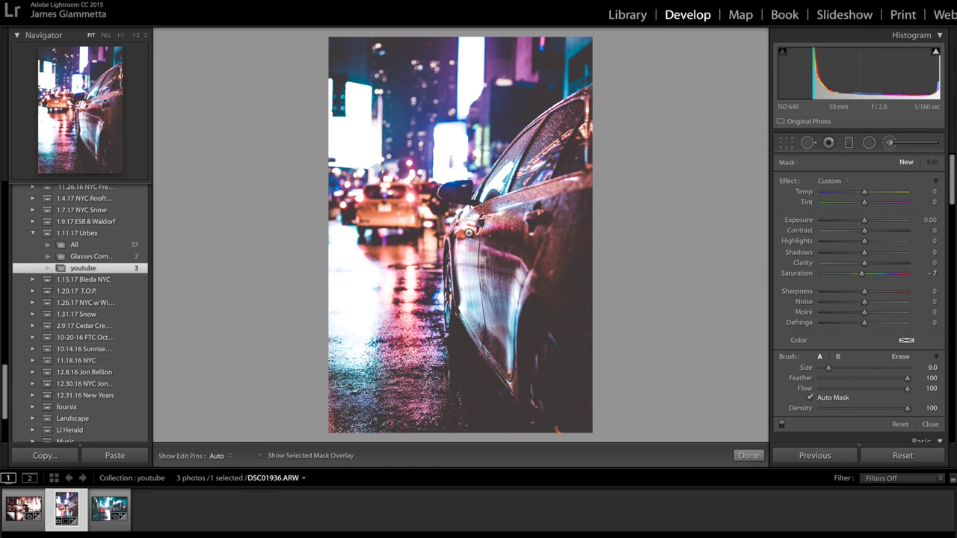
left_click(891, 143)
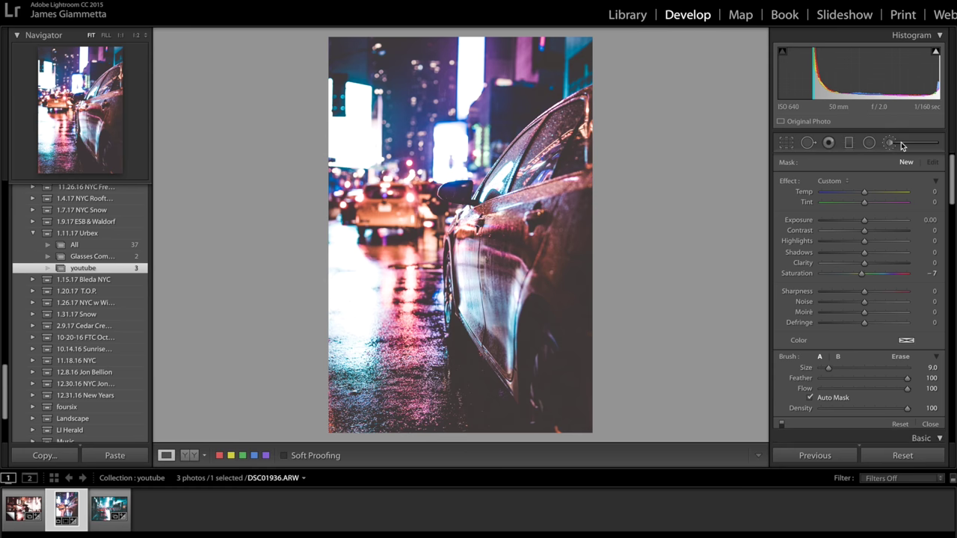
Switch to the umbrella street photo DSC01925.ARW / Copy 1, and inspect the shopping bag at 1:1 before fitting the whole image again
left_click(17, 508)
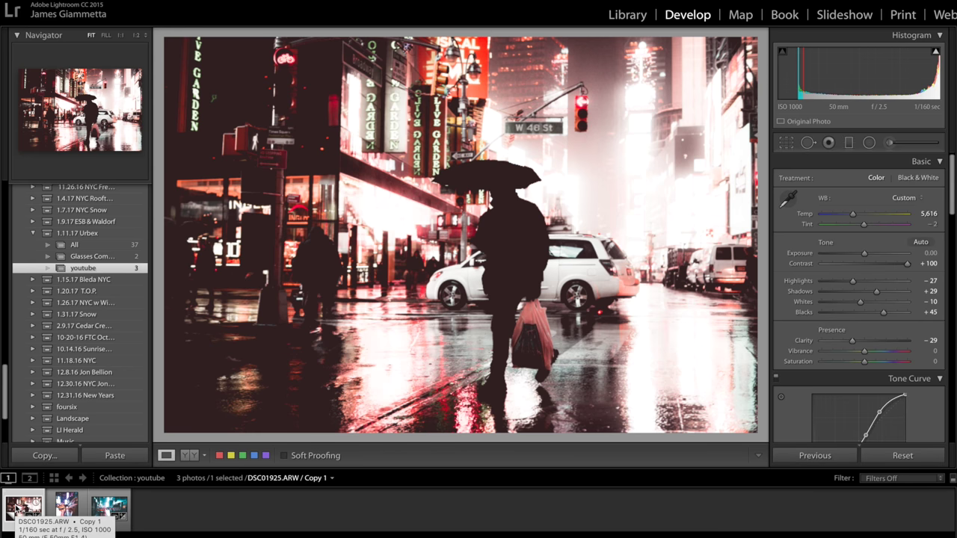
left_click(66, 506)
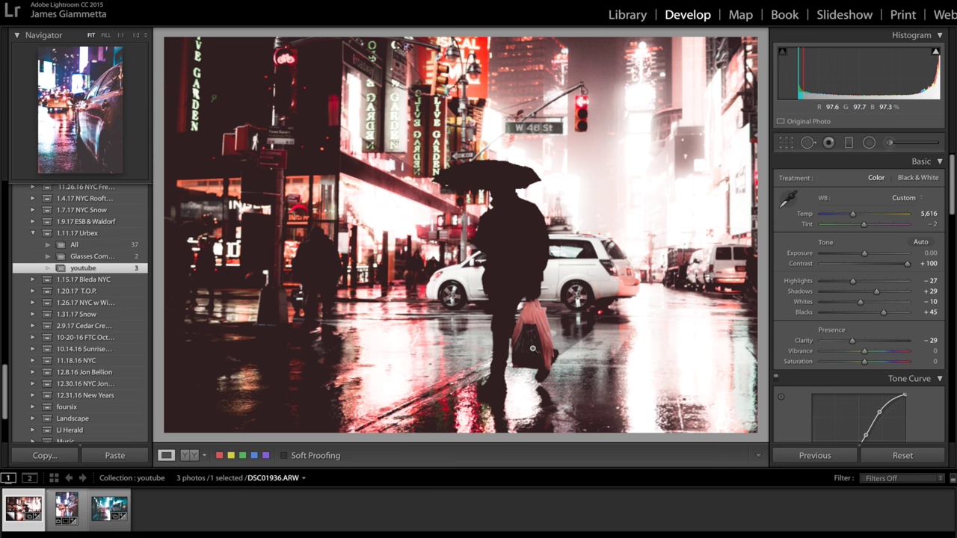
left_click_drag(532, 350, 468, 231)
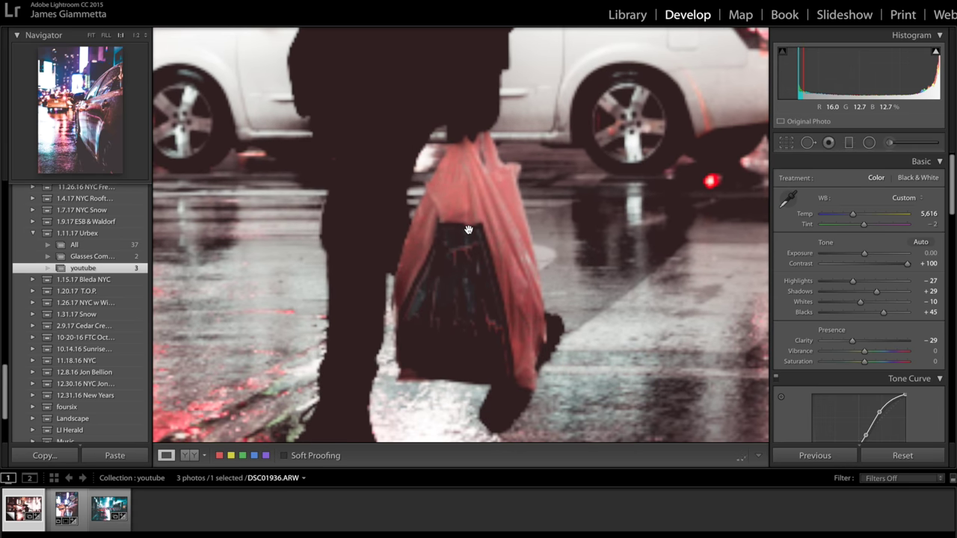
left_click(468, 229)
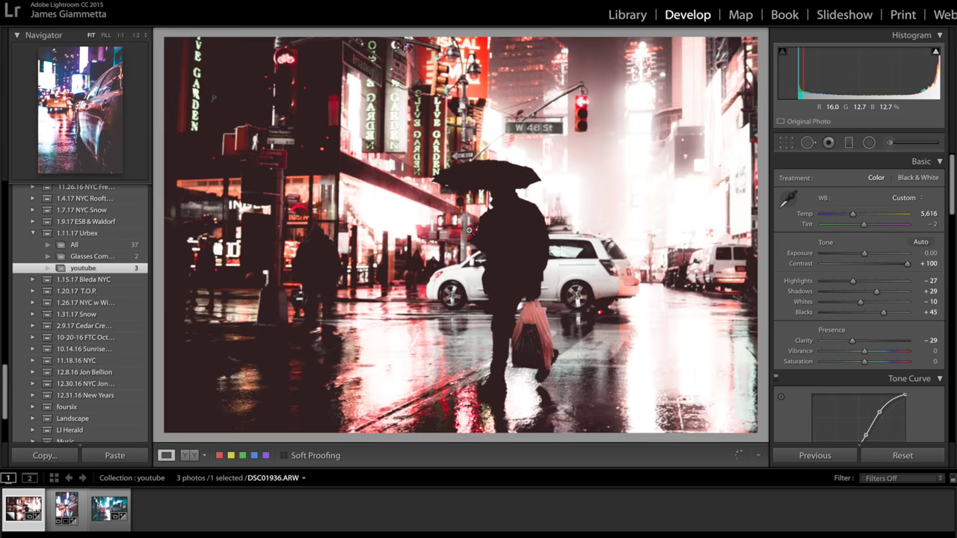
Check the adjustment brush pins on the umbrella figure, and close the brush
left_click(889, 143)
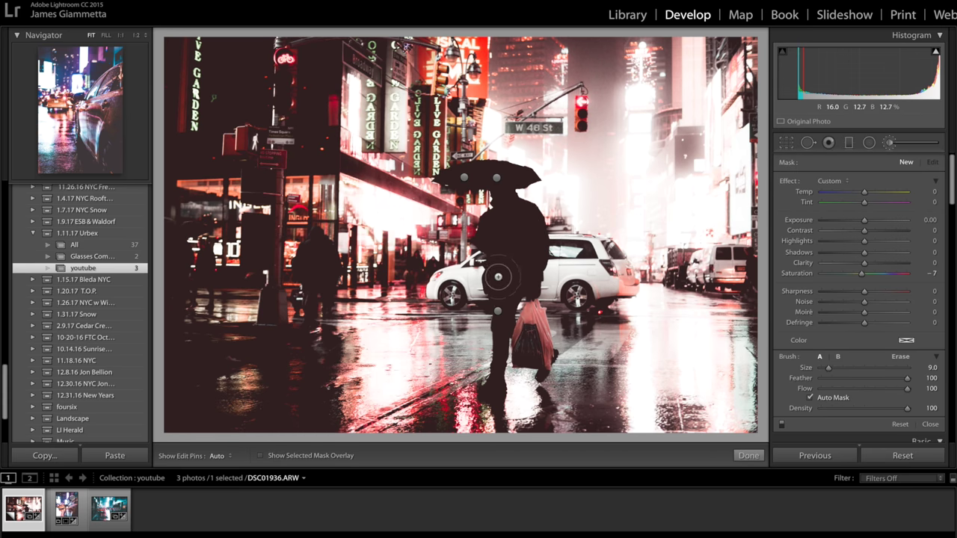
left_click(496, 313)
left_click(887, 144)
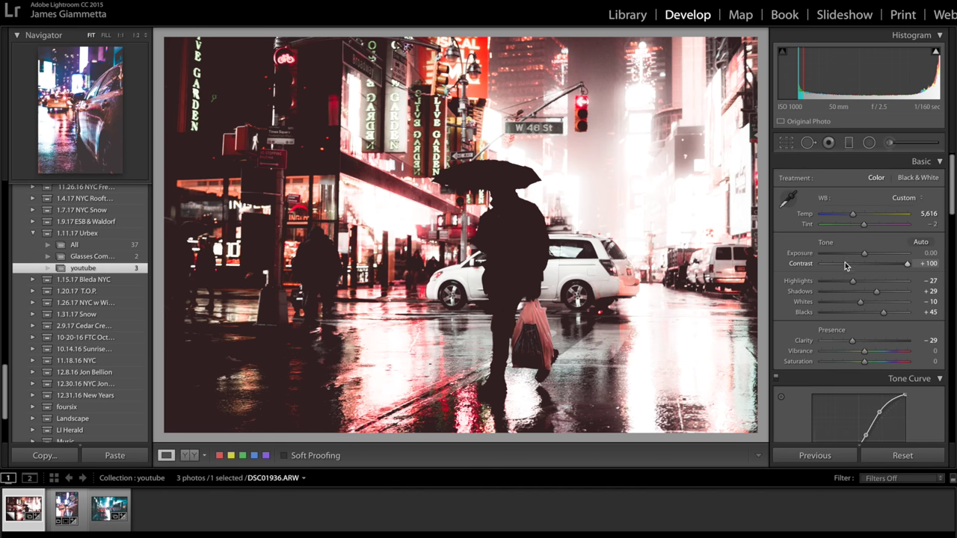
Try the As Shot white balance and a Contrast of +5 on the street photo, restoring Custom and +100
scroll(870, 278, "down", 1)
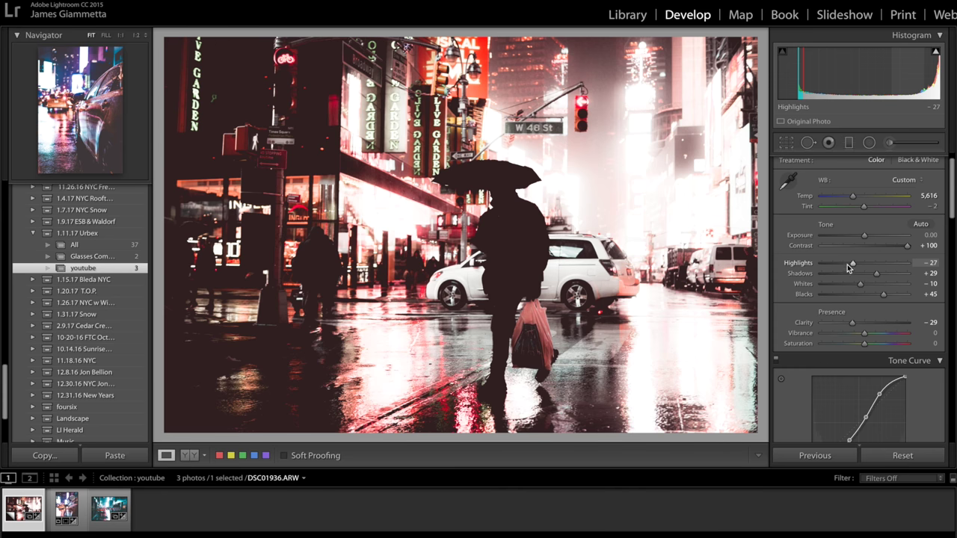
left_click(906, 182)
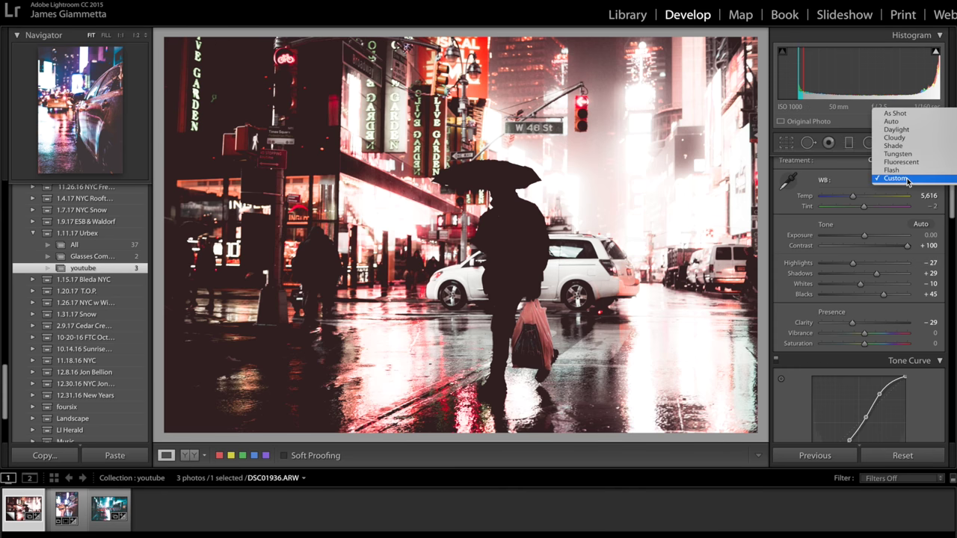
left_click(883, 118)
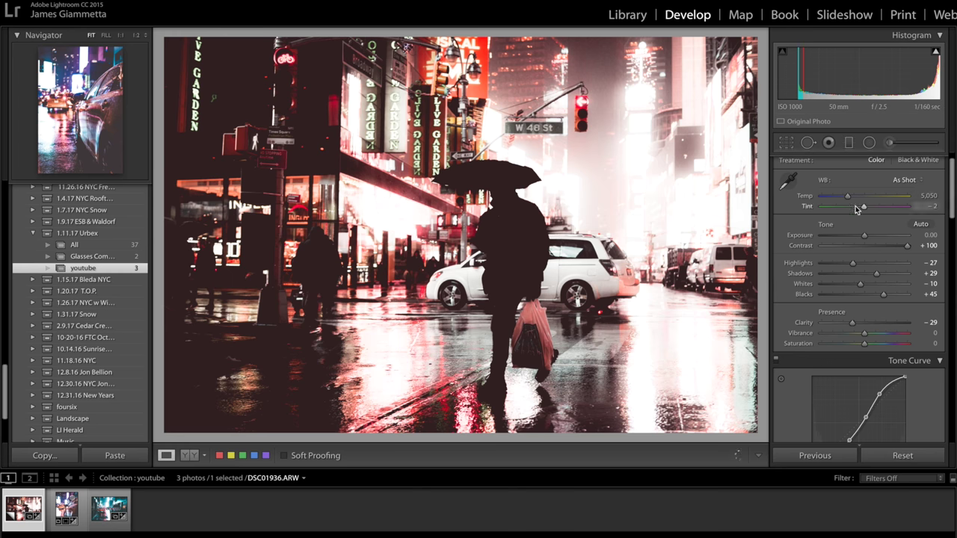
left_click(906, 180)
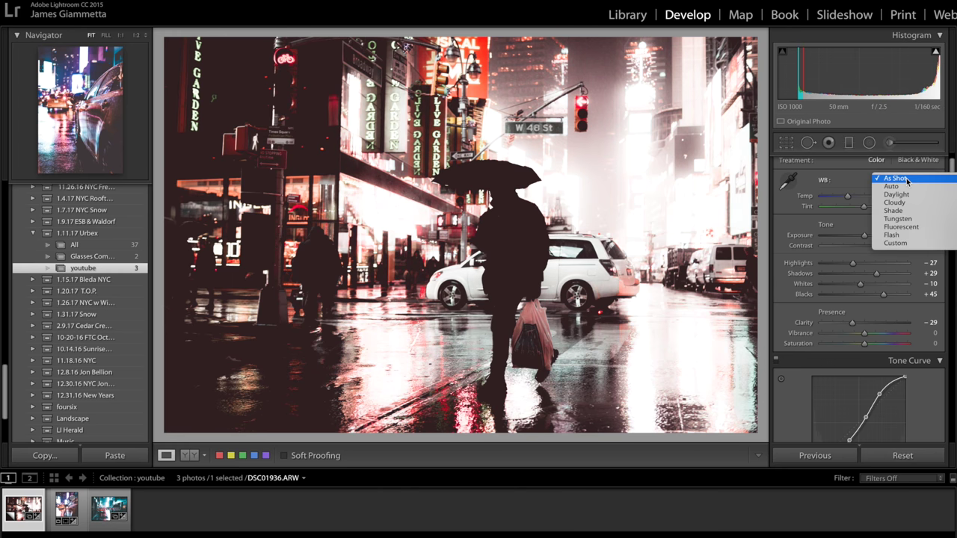
left_click(894, 242)
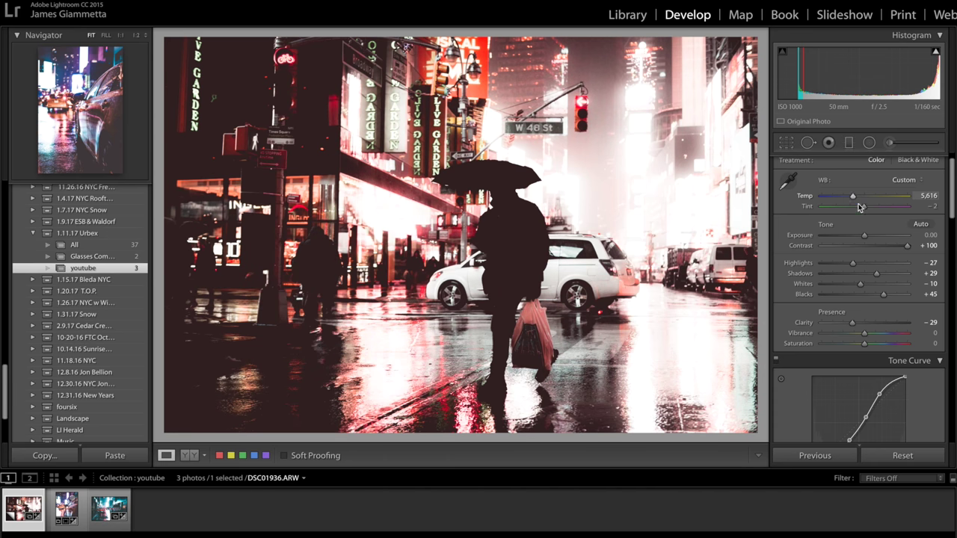
left_click(866, 245)
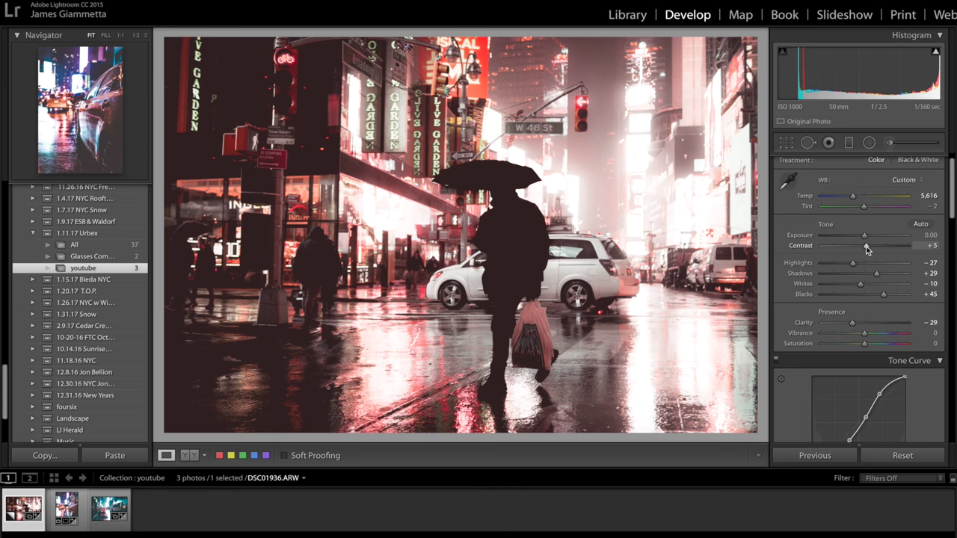
left_click_drag(867, 249, 909, 247)
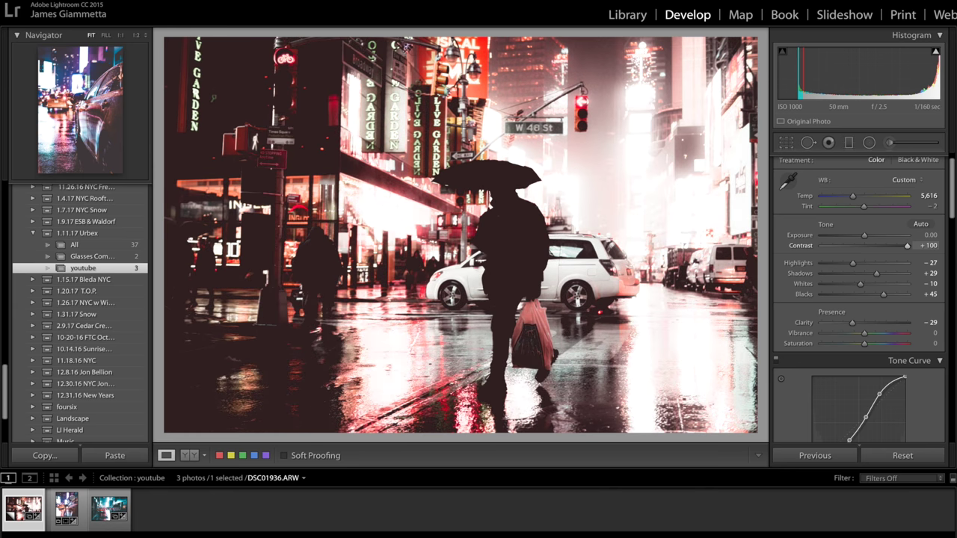
Set the street photo's Highlights to −44 after trying +96 and −100, Shadows to +42 and Blacks to +31
left_click(863, 262)
left_click_drag(866, 262, 904, 263)
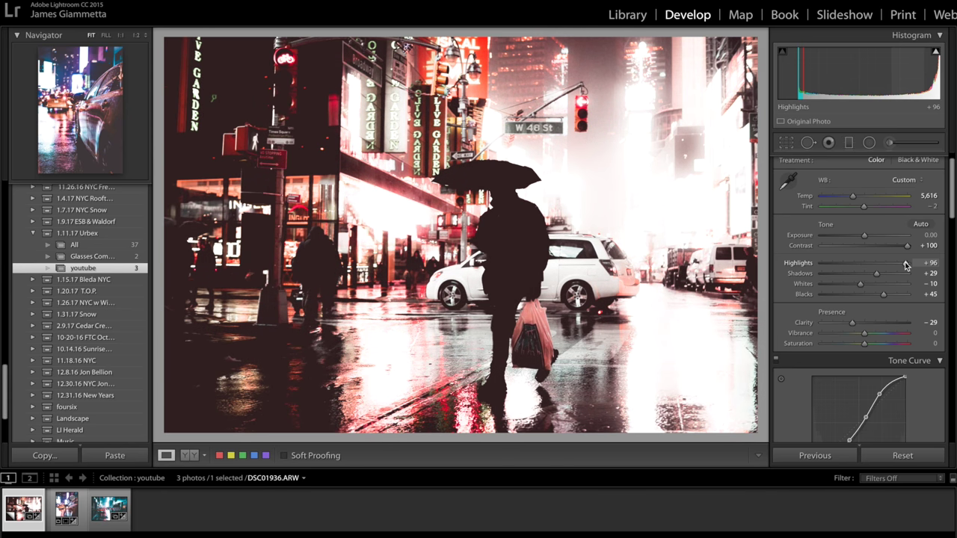
left_click_drag(904, 262, 781, 283)
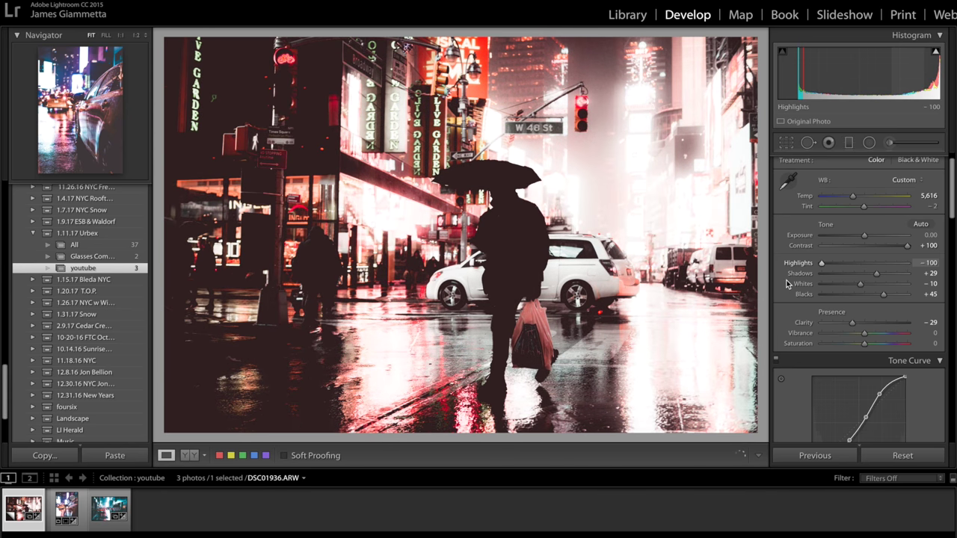
left_click_drag(821, 262, 846, 263)
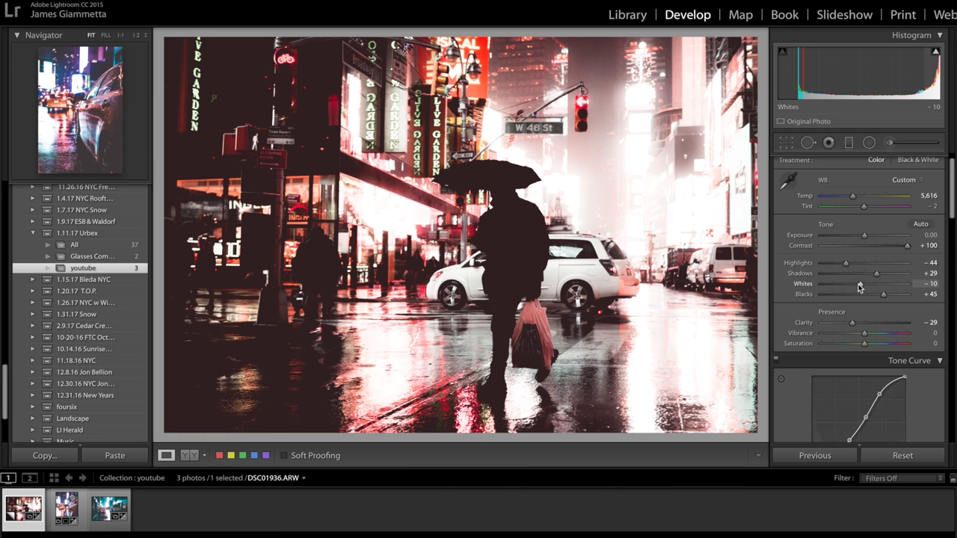
mouse_move(882, 294)
left_mouse_down()
mouse_move(846, 297)
mouse_move(876, 297)
left_mouse_up()
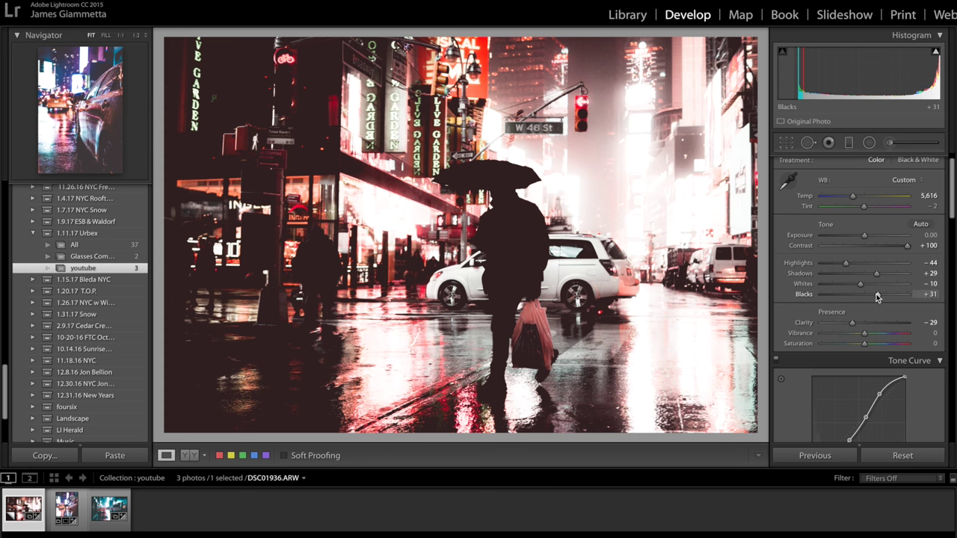
scroll(878, 322, "down", 2)
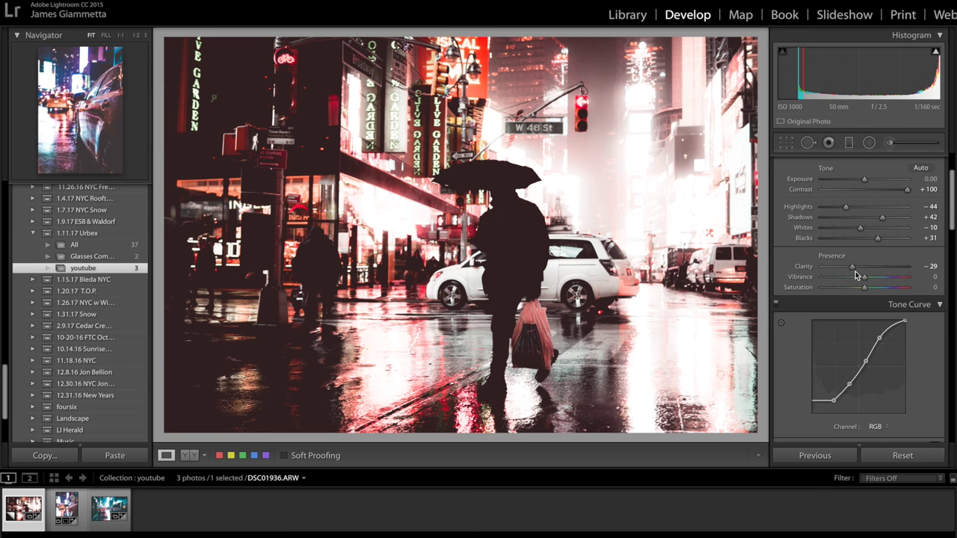
Set Clarity to −29 and lower the tone curve's upper point slightly, to about 72% input and 78% output
mouse_move(855, 271)
left_mouse_down()
mouse_move(877, 270)
mouse_move(852, 269)
left_mouse_up()
scroll(838, 307, "down", 3)
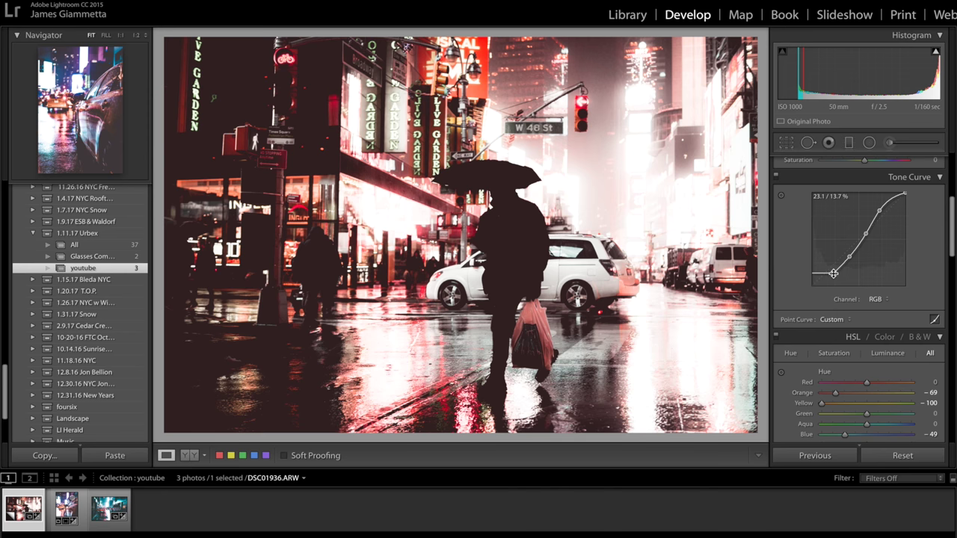
left_click(833, 274)
left_click(879, 210)
left_click_drag(879, 211, 880, 215)
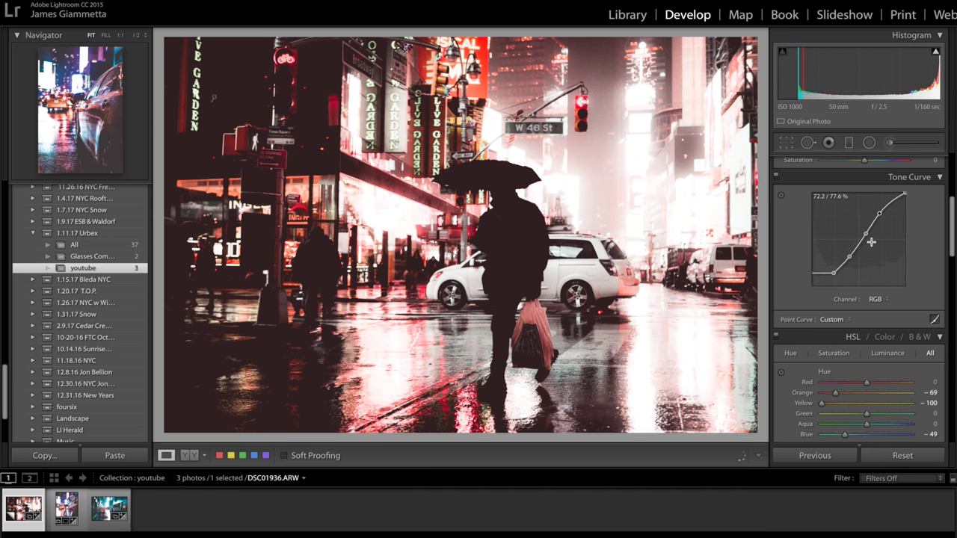
Try an Orange hue of −34 and a Yellow hue of −40, restoring −69 and −100
scroll(869, 241, "down", 5)
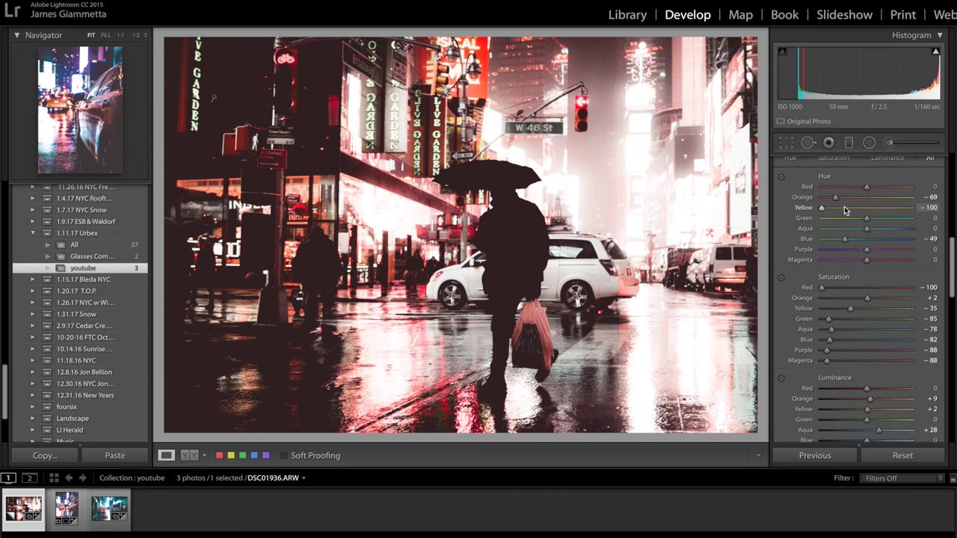
left_click(850, 197)
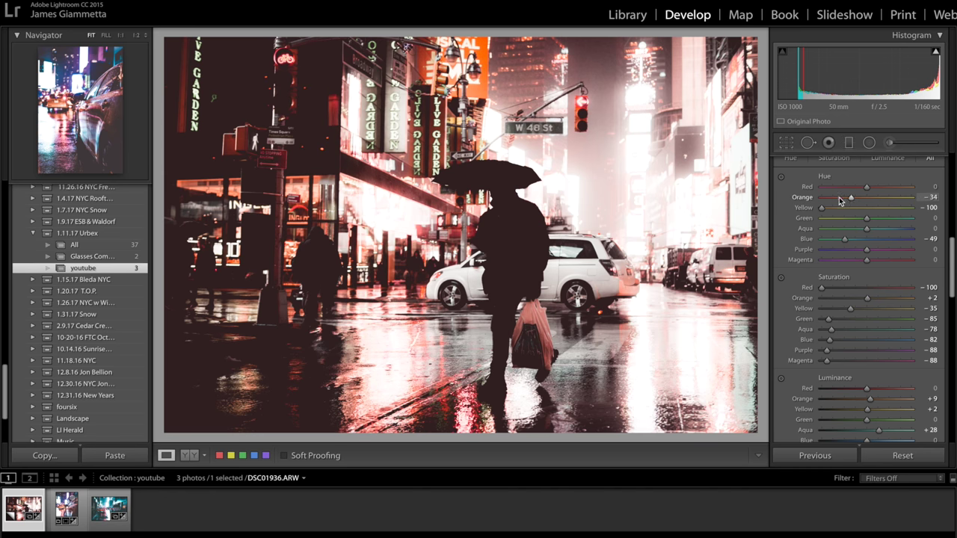
left_click_drag(851, 197, 836, 197)
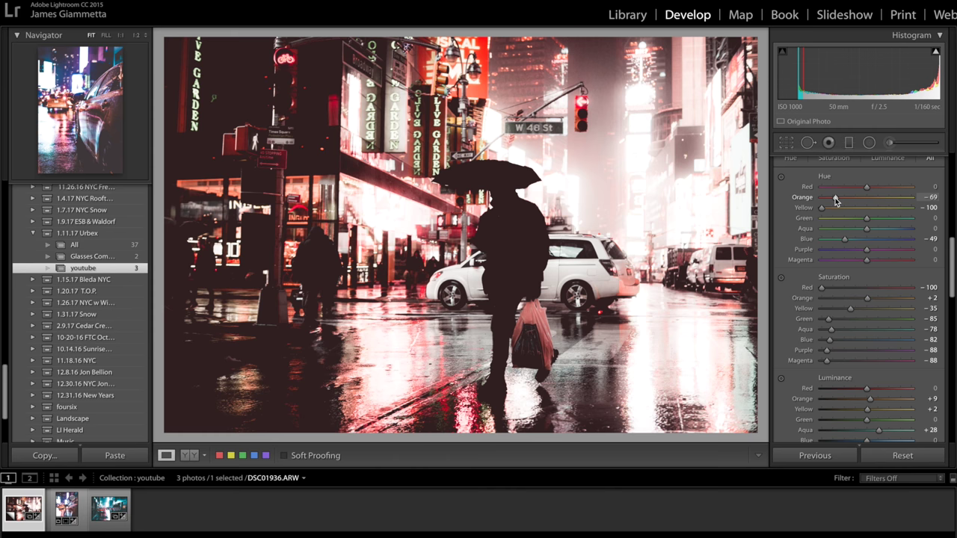
left_click(847, 207)
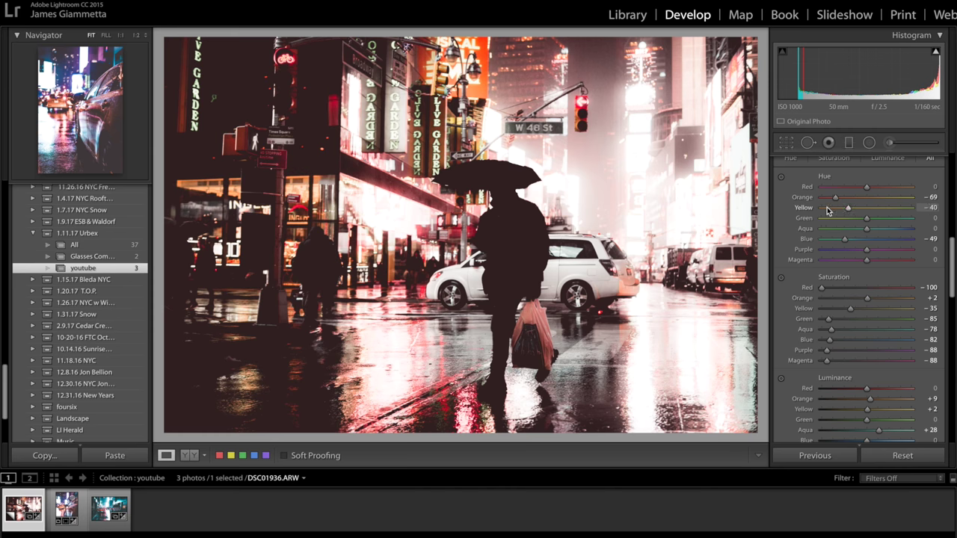
left_click_drag(827, 211, 812, 209)
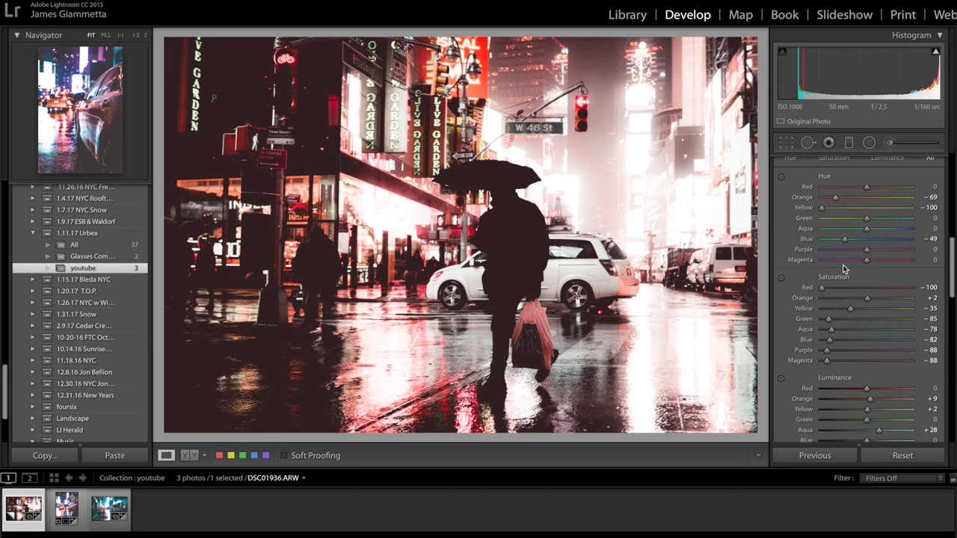
Set the Blue hue to −35 after trying it near neutral
scroll(842, 269, "down", 1)
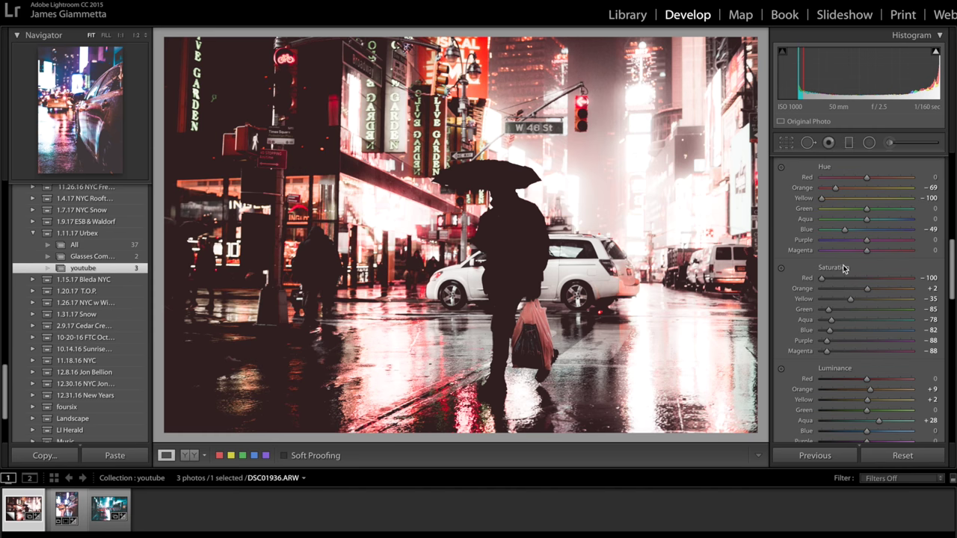
left_click(867, 229)
left_click_drag(866, 231, 849, 231)
Set the HSL saturation to −3 for Orange, −1 for Yellow, Green, Aqua and Blue, and +3 for Purple and Magenta
scroll(836, 294, "down", 2)
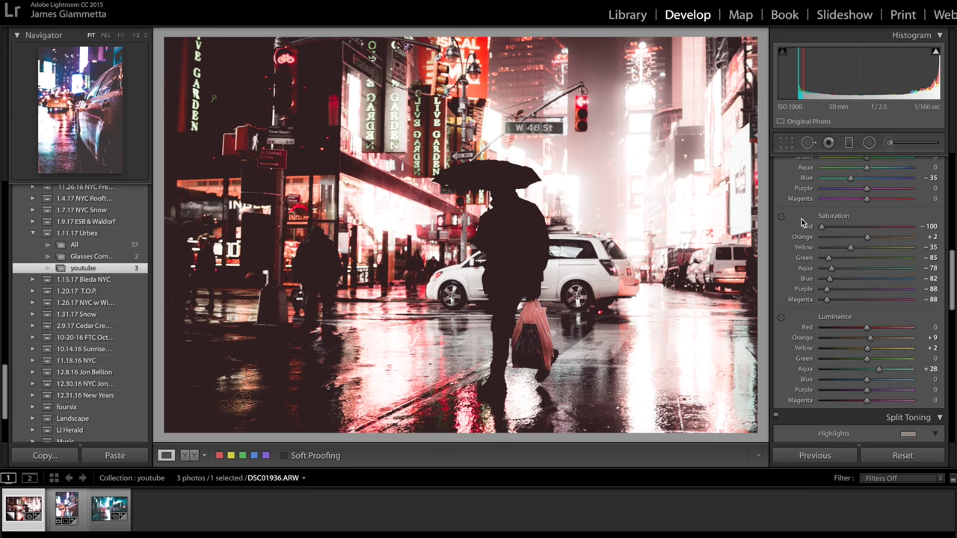
left_click(865, 247)
left_click(865, 257)
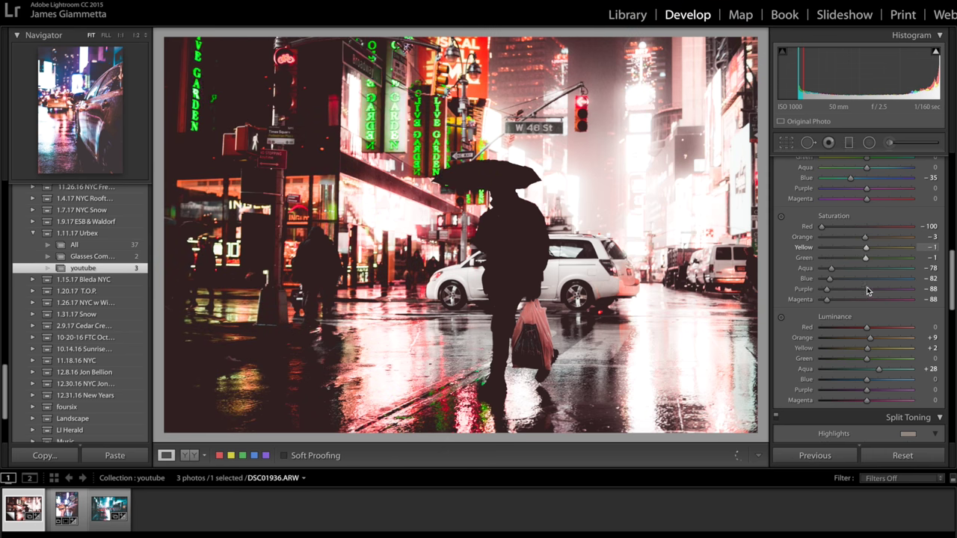
left_click(866, 267)
left_click(865, 278)
left_click(867, 288)
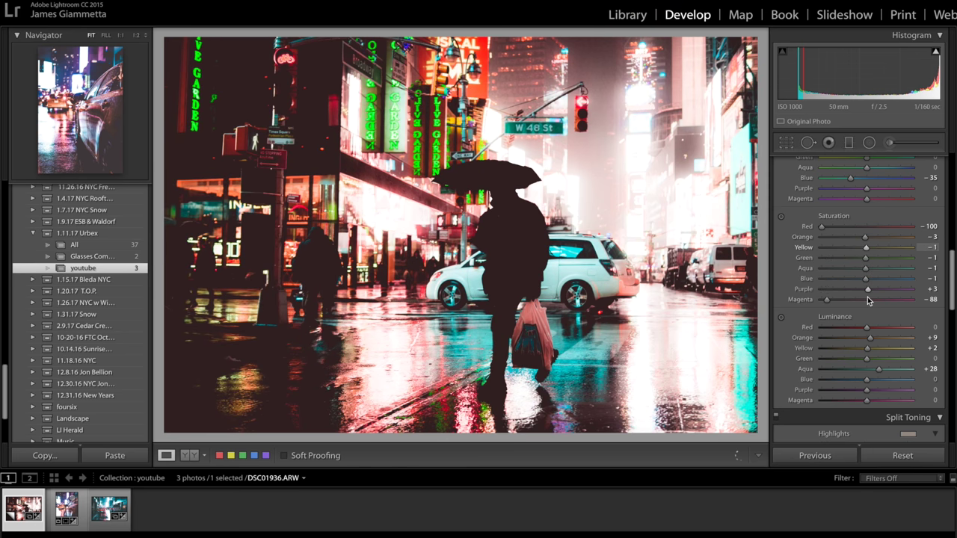
left_click(867, 299)
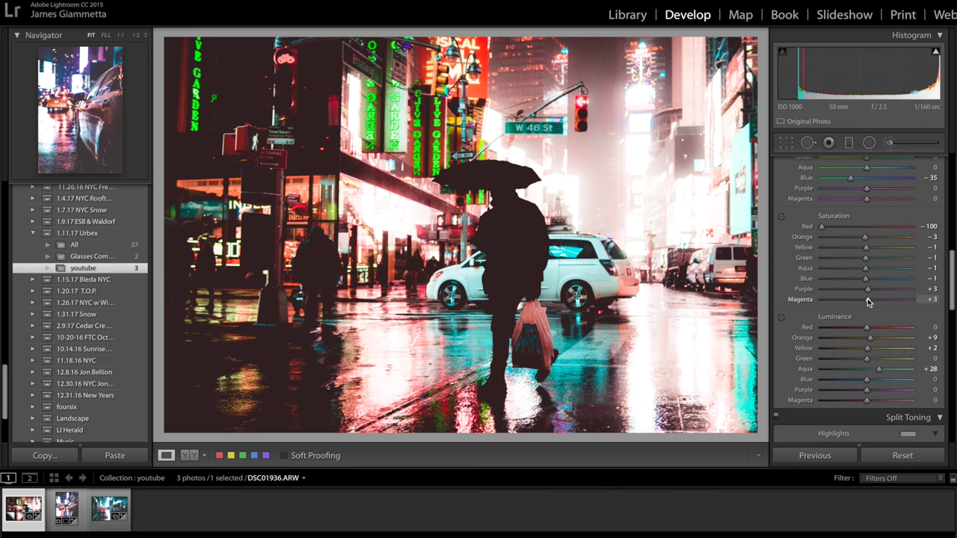
Undo the saturation changes from Magenta back through Yellow, keeping the Orange saturation change
key("ctrl+z")
key("ctrl+z")
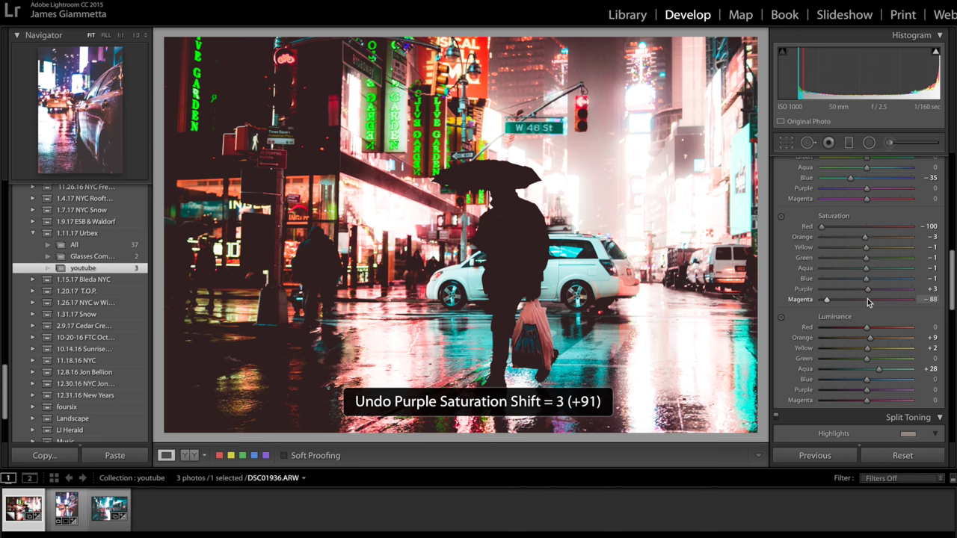
key("ctrl+z")
key("ctrl+z")
key("ctrl+z")
key("ctrl+z")
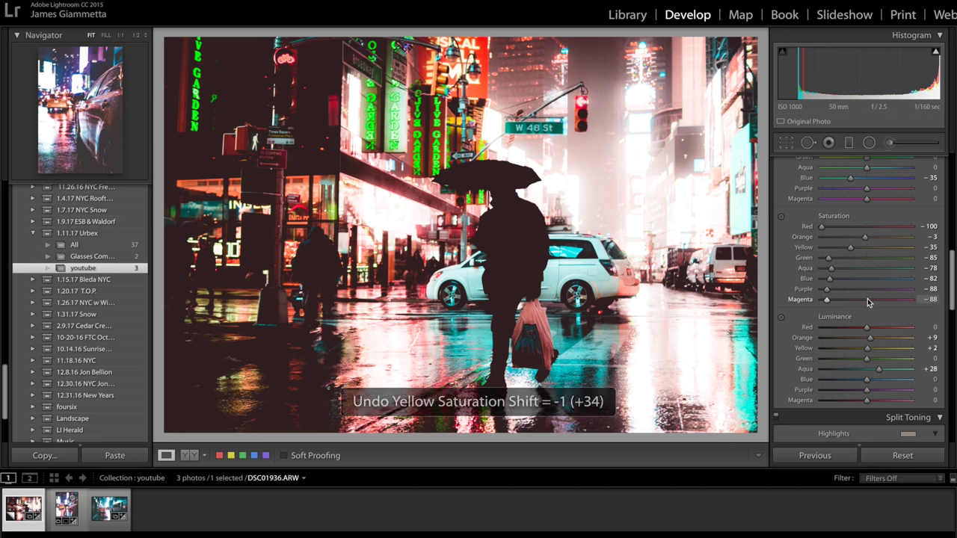
Set the Split Toning highlights saturation to 14 after trying 7
scroll(867, 302, "down", 3)
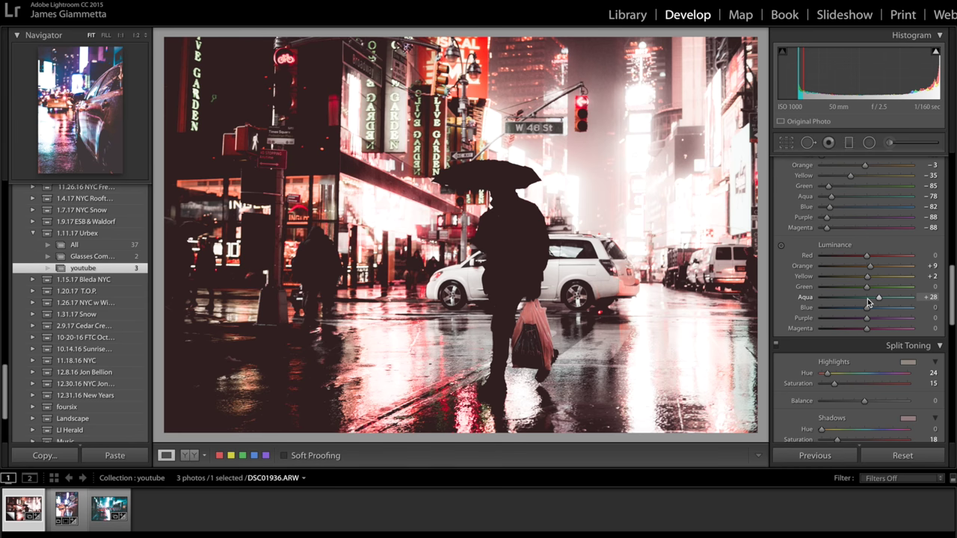
scroll(866, 302, "down", 2)
mouse_move(834, 333)
left_mouse_down()
mouse_move(853, 333)
mouse_move(827, 336)
left_mouse_up()
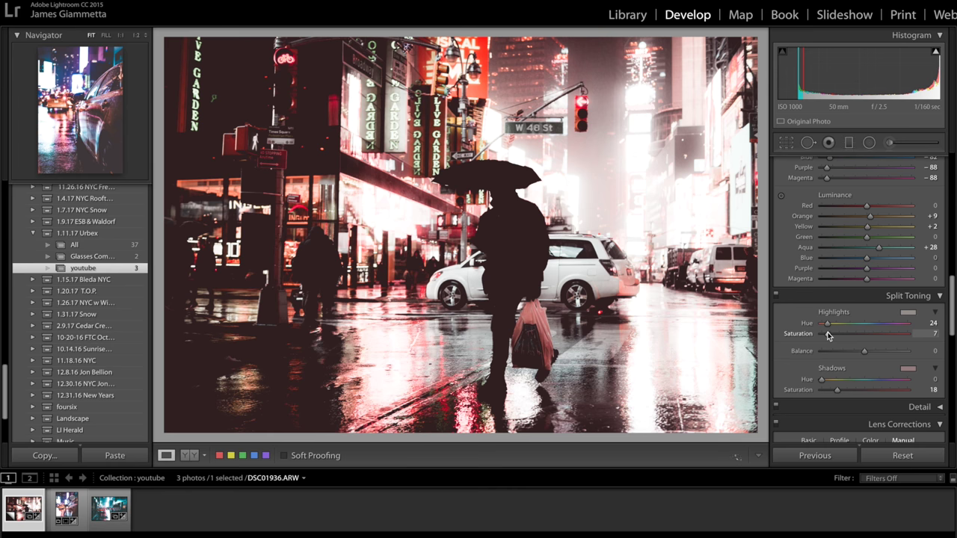
left_click_drag(827, 335, 834, 336)
Set the Split Toning shadows saturation to 17 after trying 7, 50 and 0
scroll(833, 333, "down", 2)
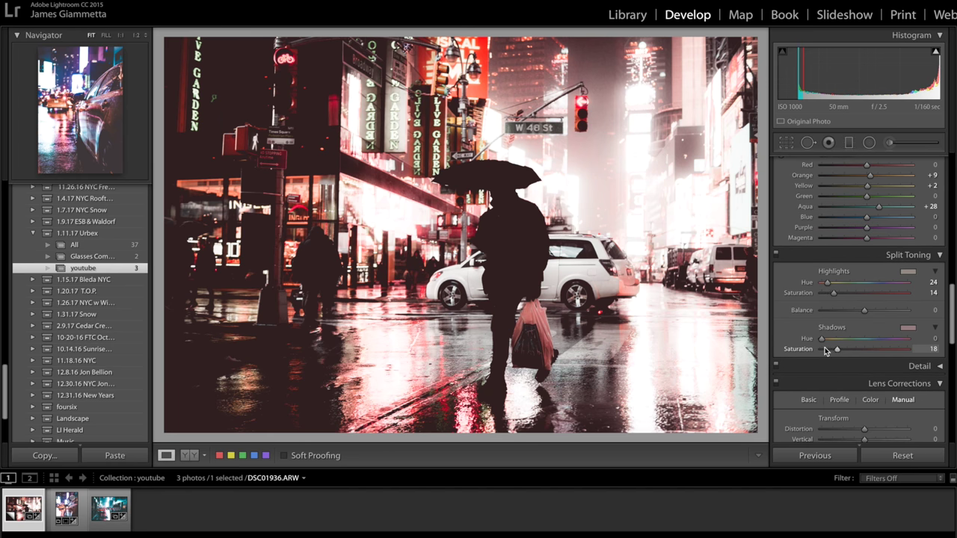
left_click(826, 349)
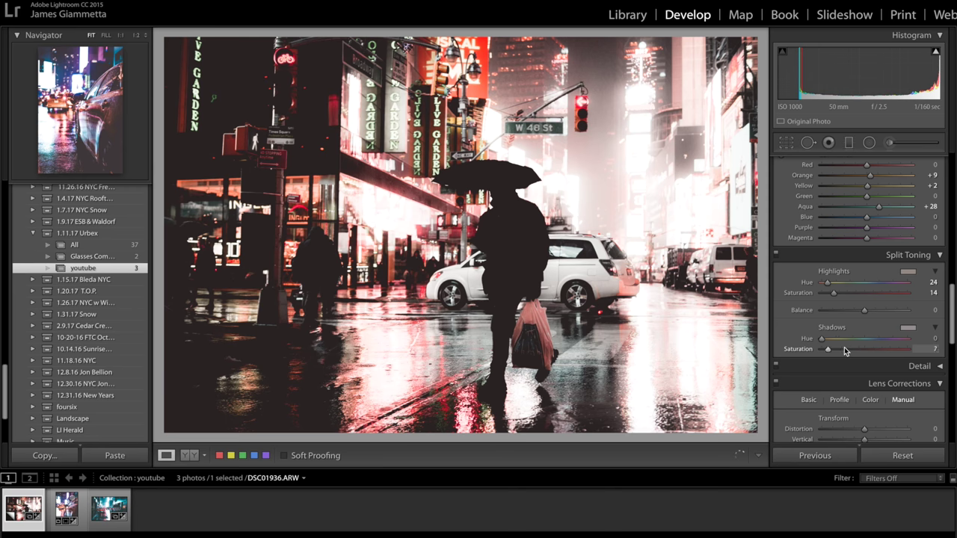
left_click_drag(843, 347, 864, 348)
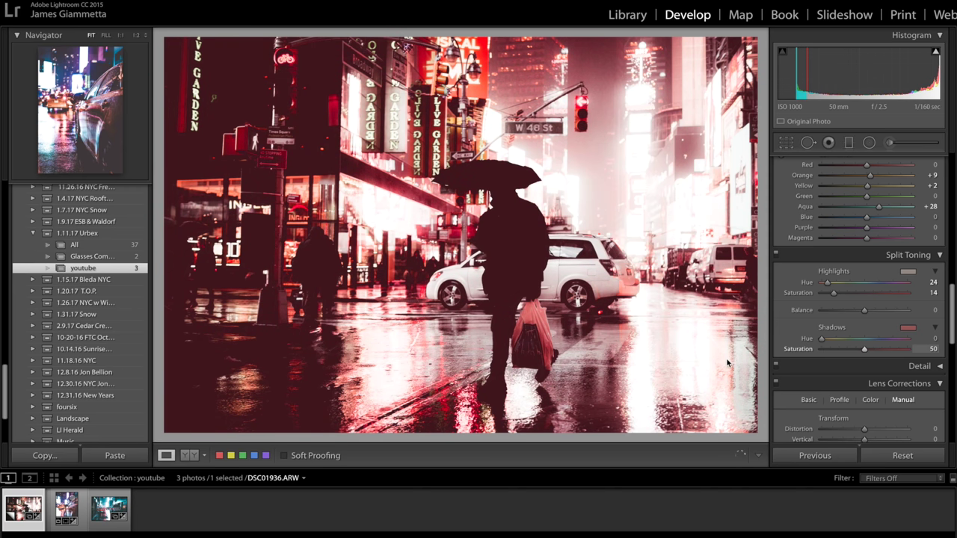
type("0")
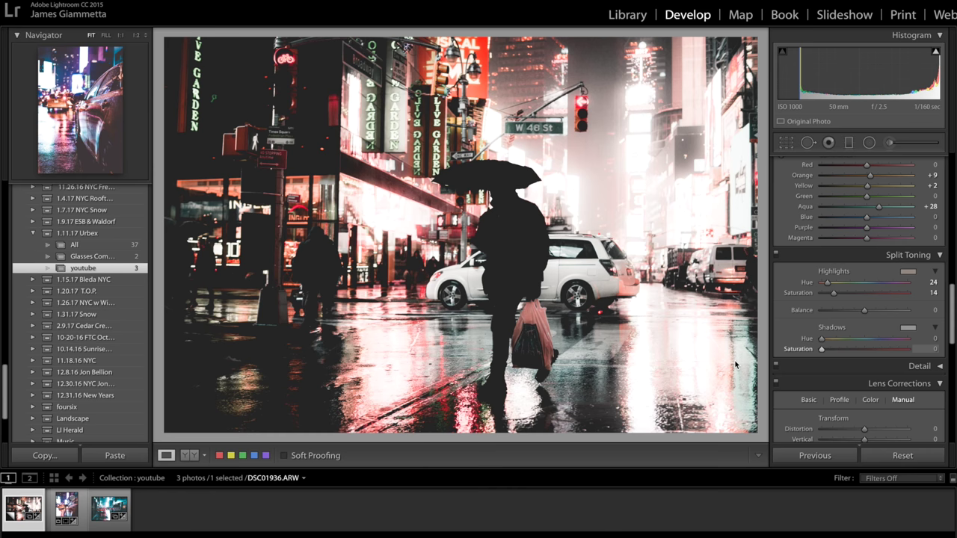
left_click_drag(827, 349, 832, 350)
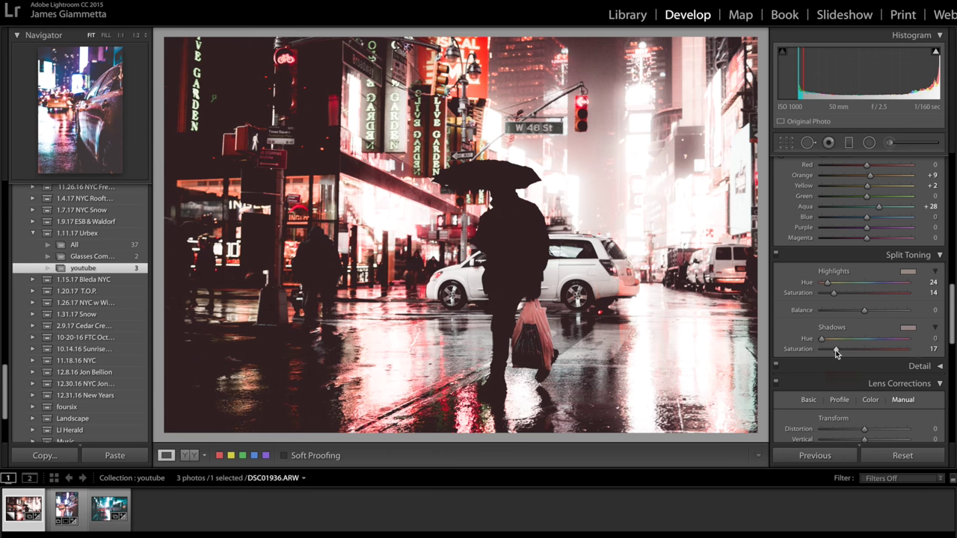
Set the Post-Crop Vignetting amount to −21 after trying +3
scroll(844, 336, "down", 5)
left_click(866, 304)
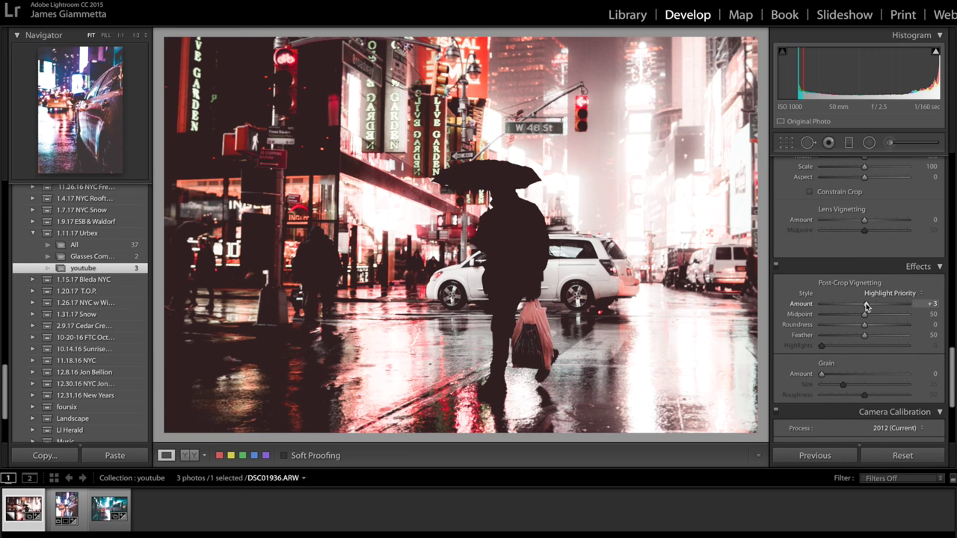
left_click_drag(865, 305, 855, 308)
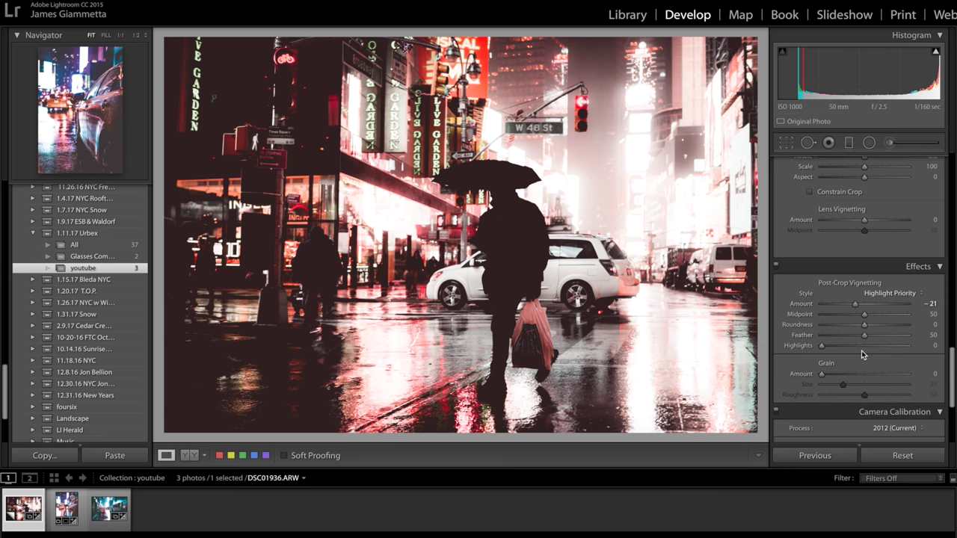
Check the Camera Calibration settings, and compare the street photo side by side in the Before/After view
scroll(861, 354, "down", 5)
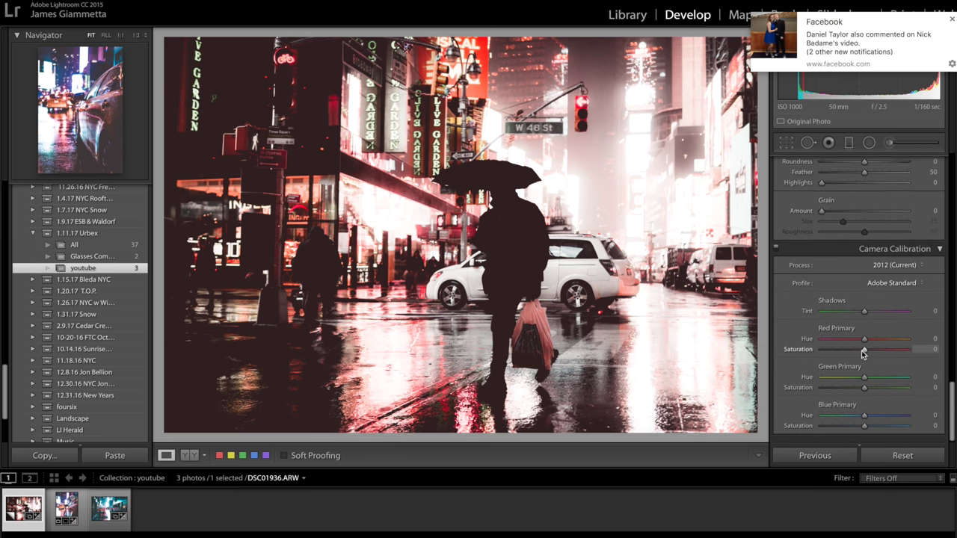
scroll(861, 355, "up", 4)
scroll(861, 354, "up", 15)
key("y")
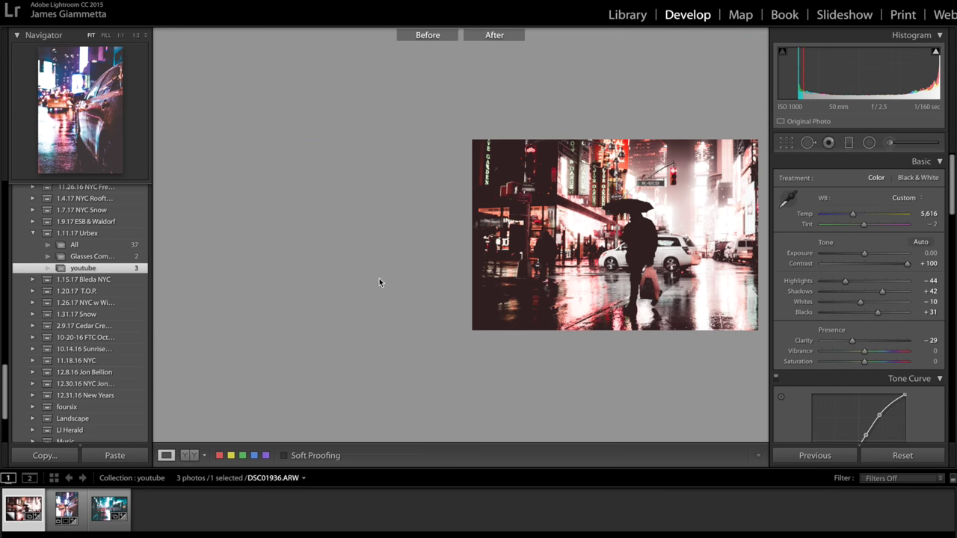